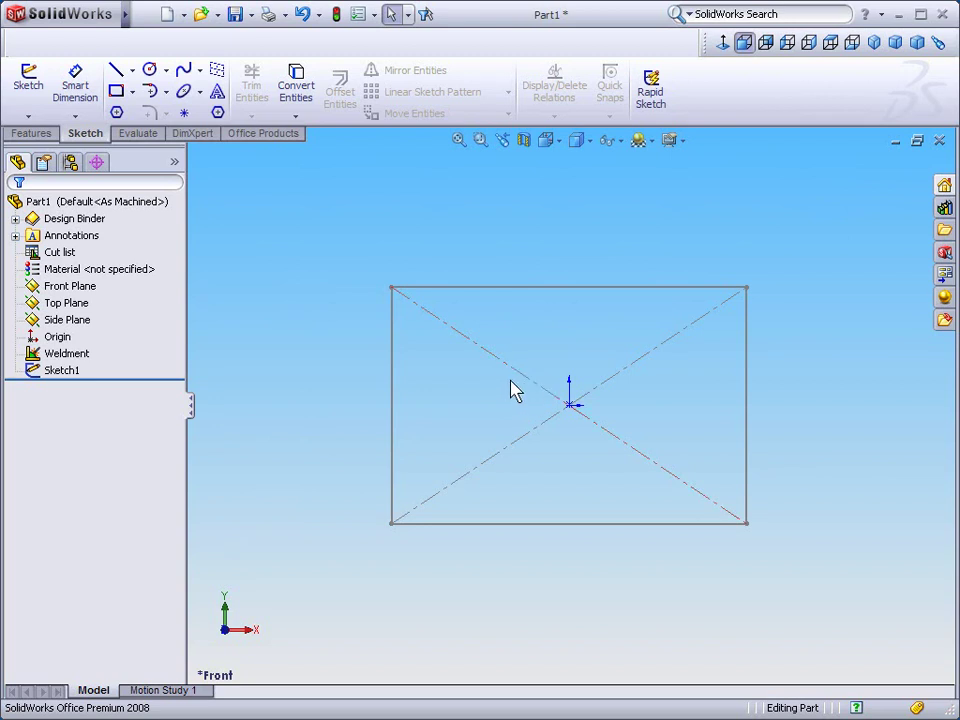
- Turn on the Weldments toolbar and dock it on the left edge of the window
right_click(420, 55)
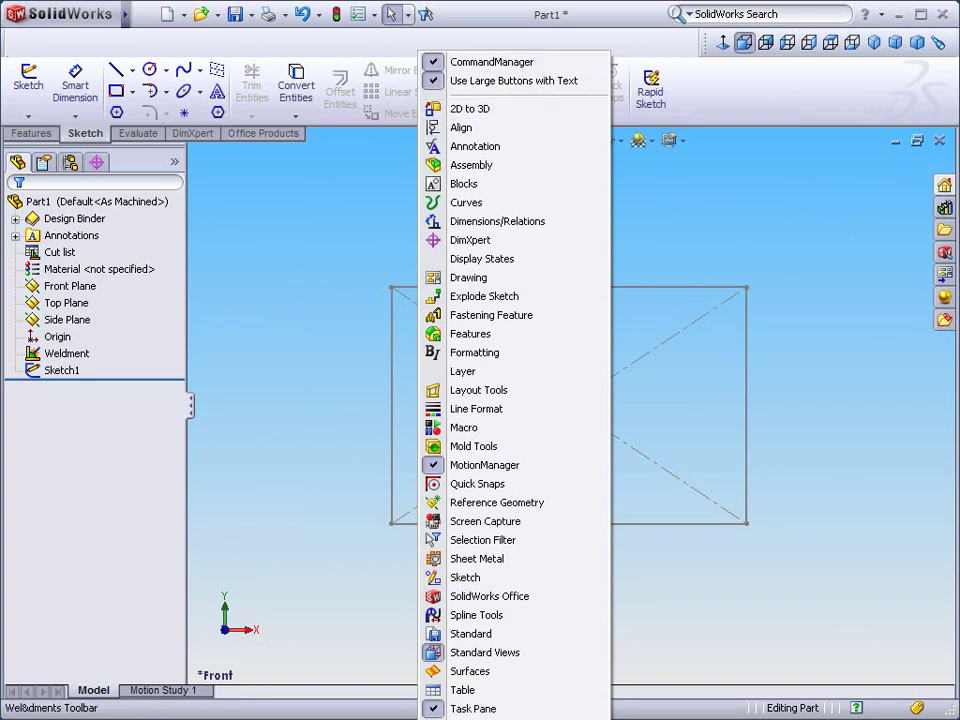
left_click(480, 716)
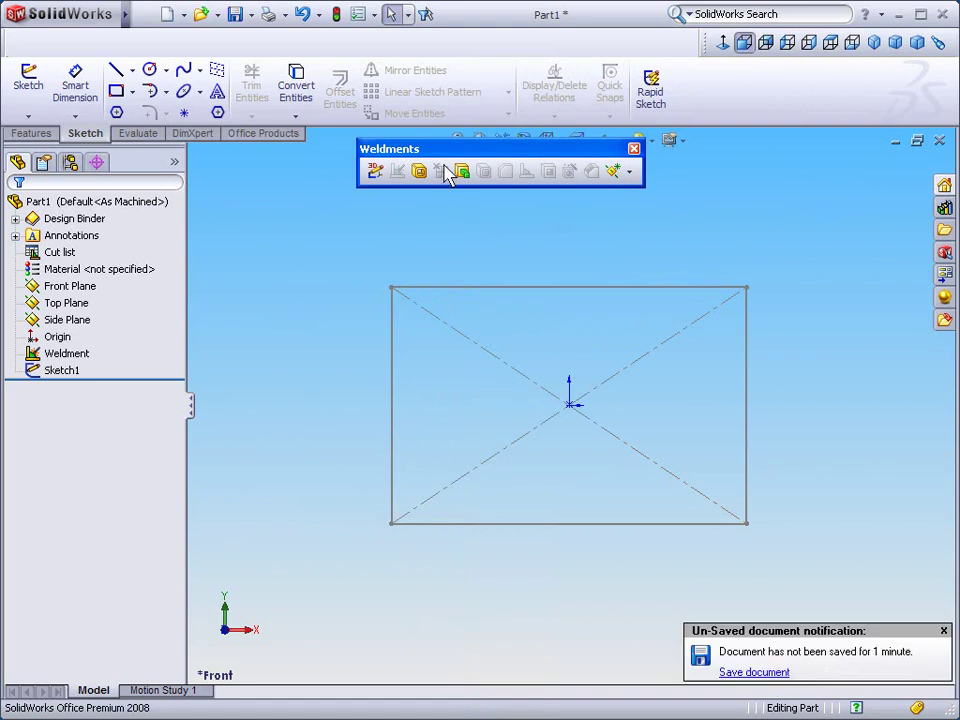
left_click_drag(422, 147, 10, 160)
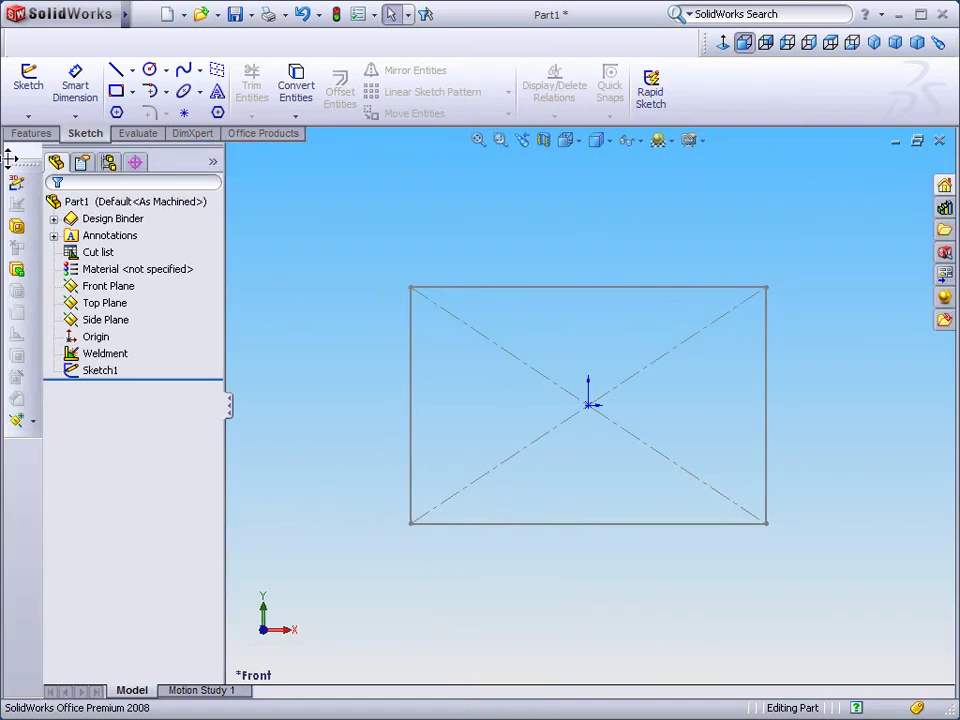
left_click(397, 255)
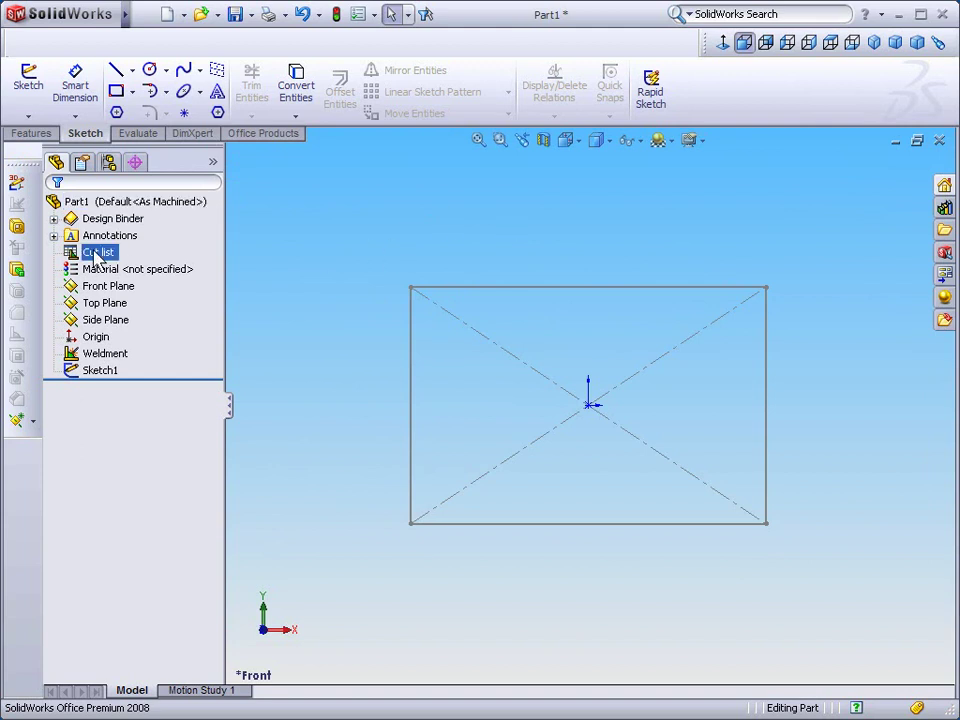
- Start a Structural Member with ansi inch standard and angle iron type, and review the offered sizes
left_click(18, 228)
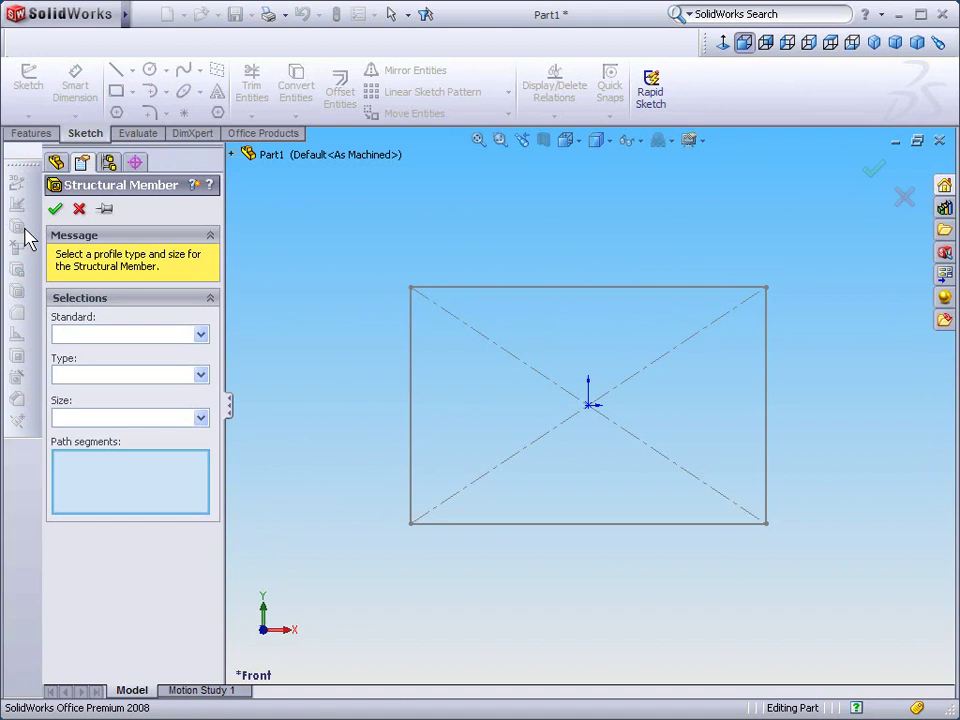
left_click(124, 338)
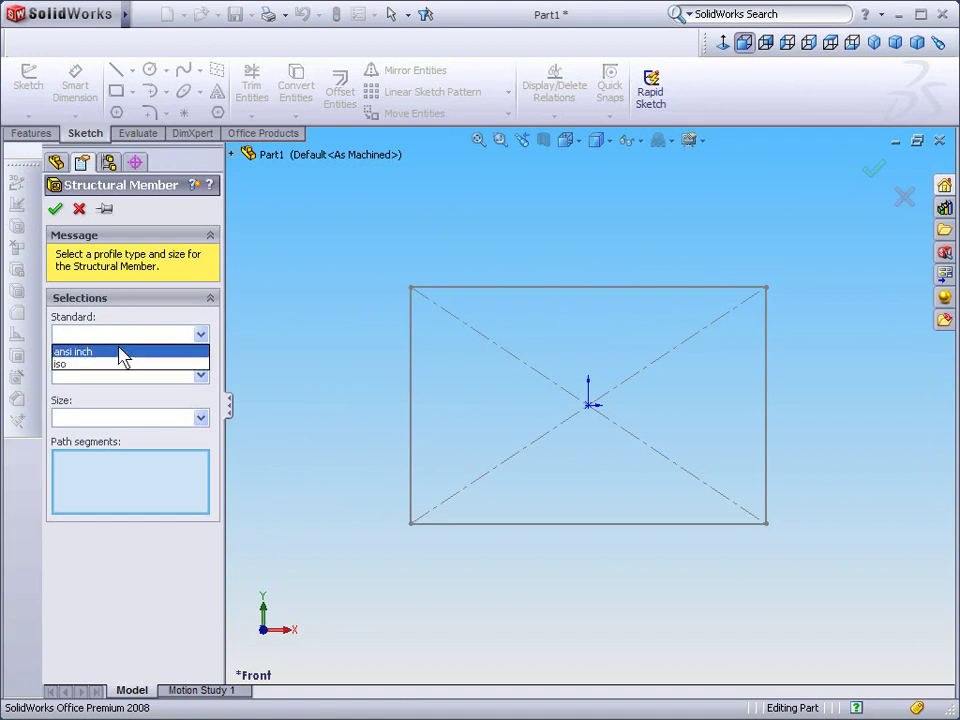
left_click(118, 354)
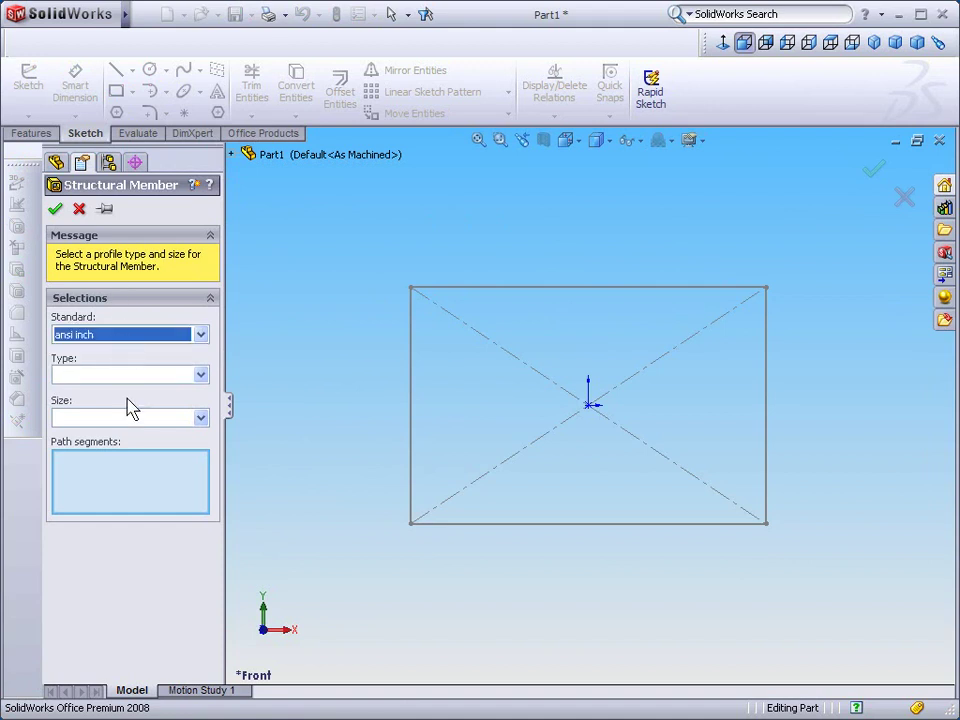
left_click(120, 376)
left_click(58, 392)
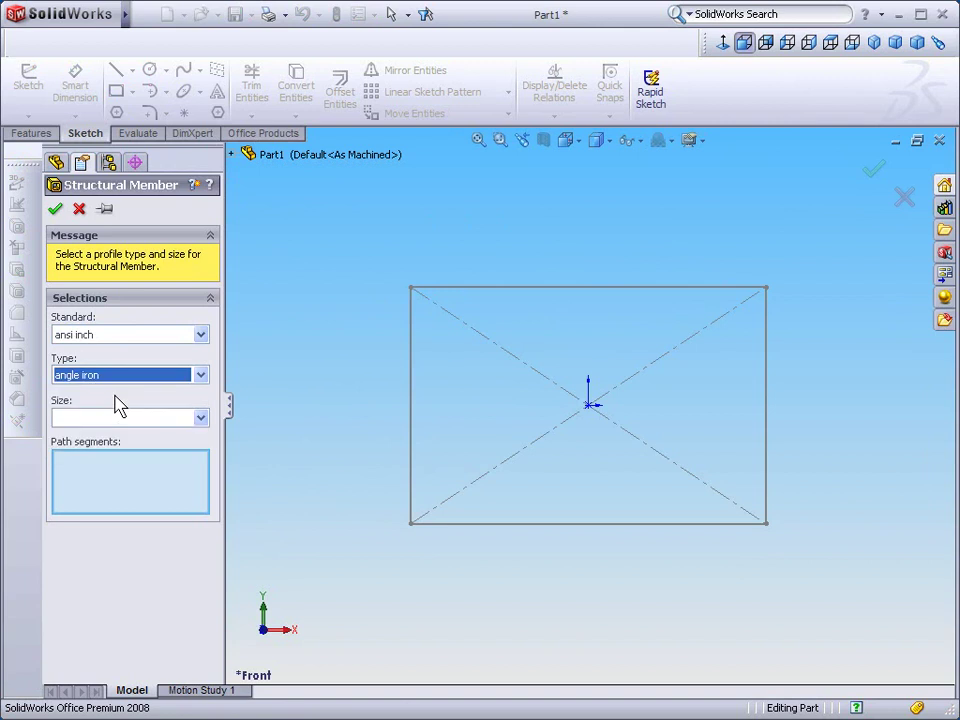
left_click(133, 380)
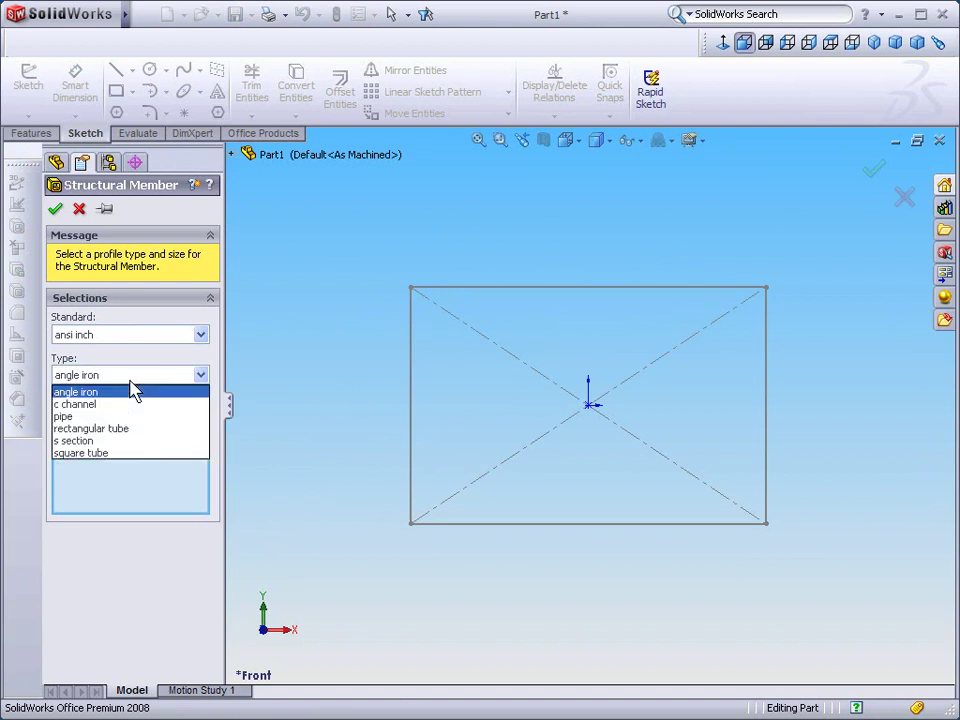
left_click(96, 393)
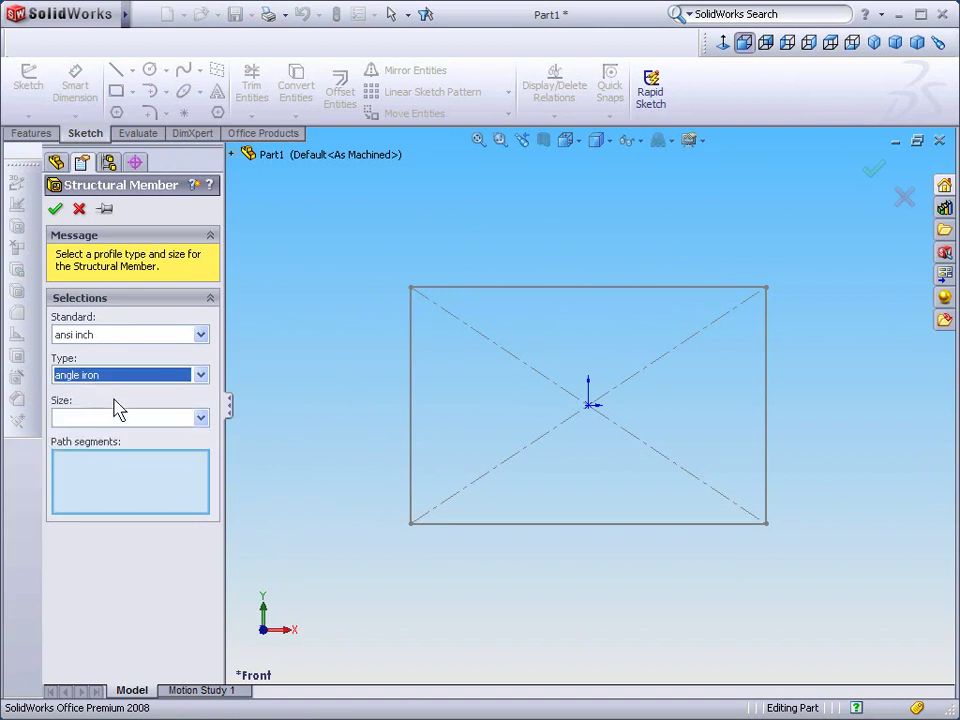
left_click(125, 420)
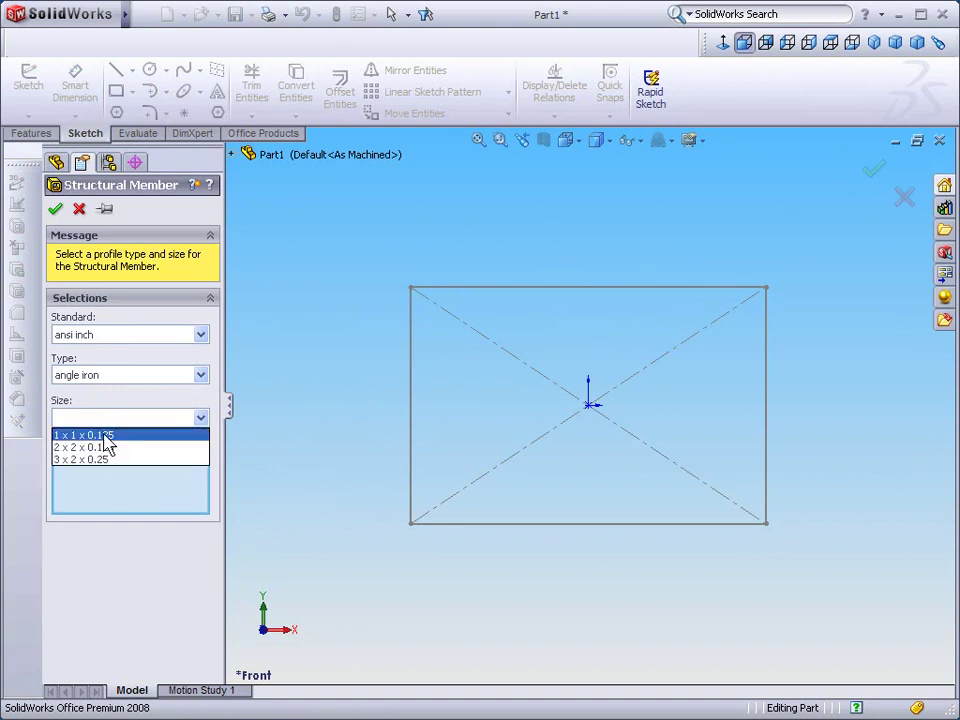
left_click(310, 368)
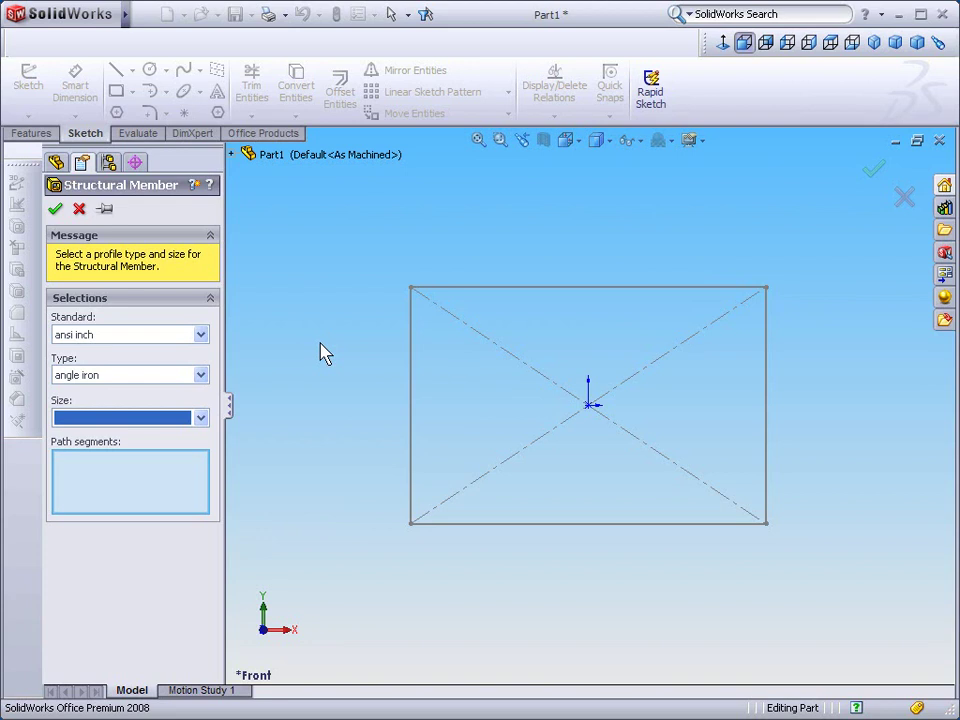
- In the Design Library, expand SolidWorks Content > Weldments and select the Ansi Inch profile set
left_click(945, 210)
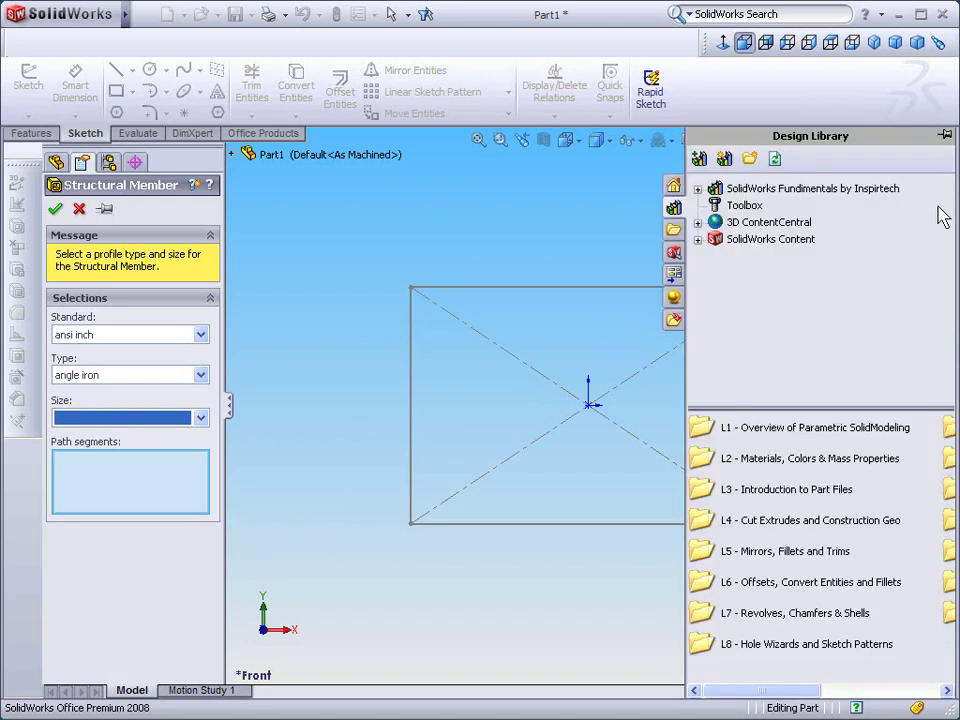
left_click(755, 245)
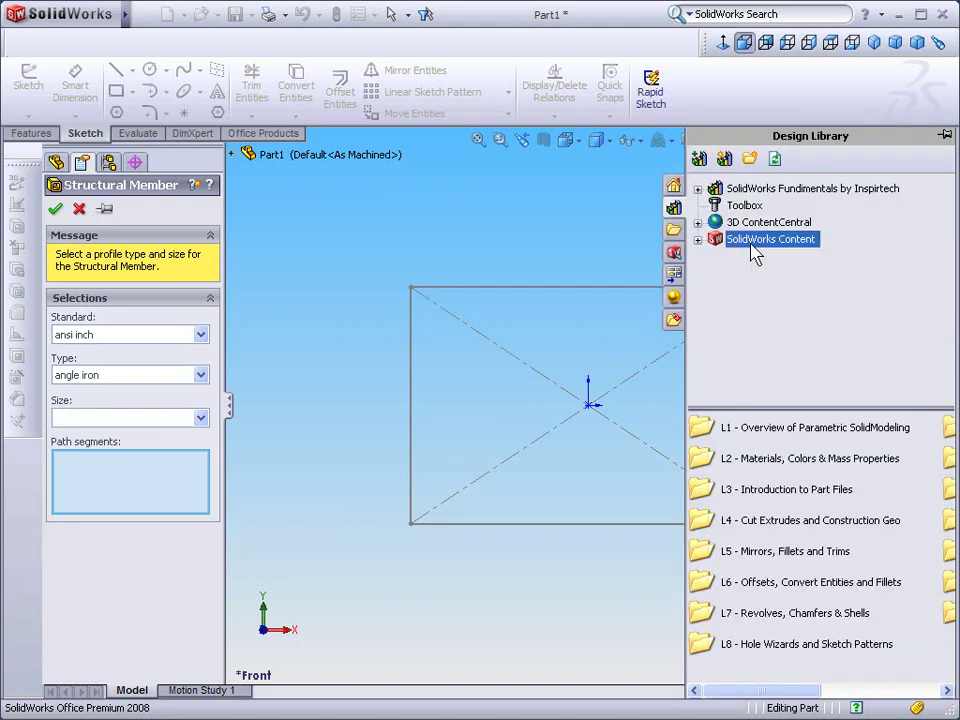
left_click(698, 240)
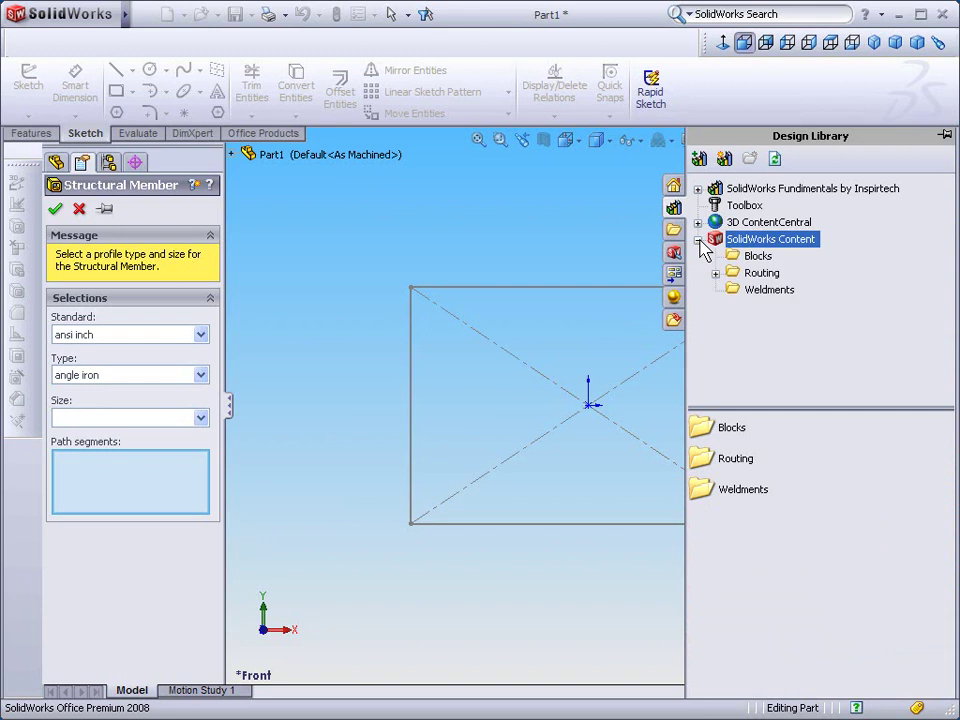
left_click(772, 292)
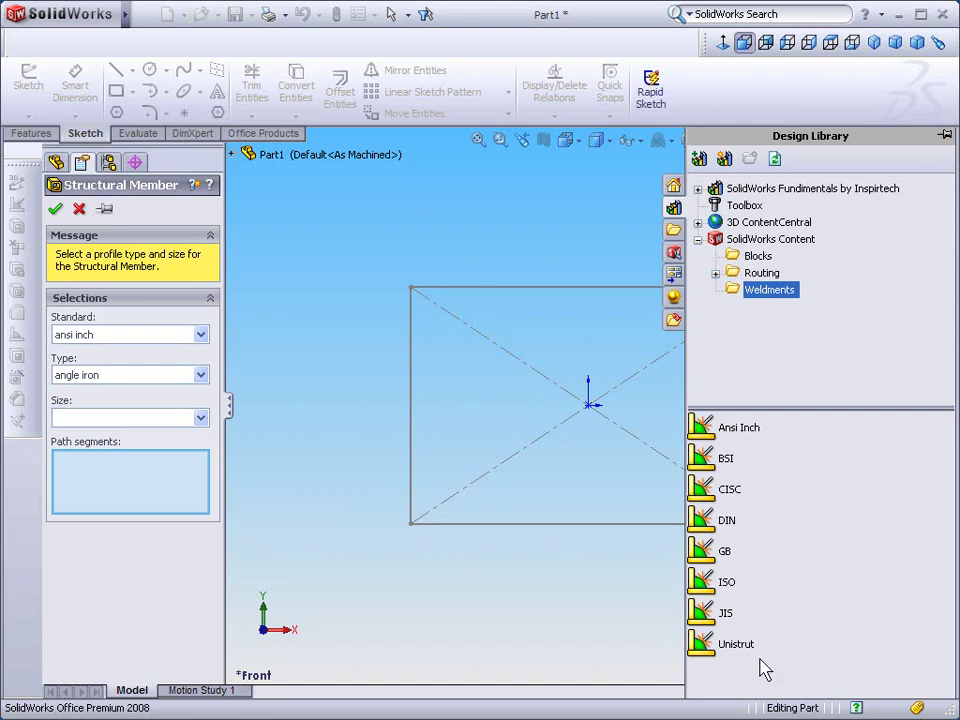
left_click(712, 437)
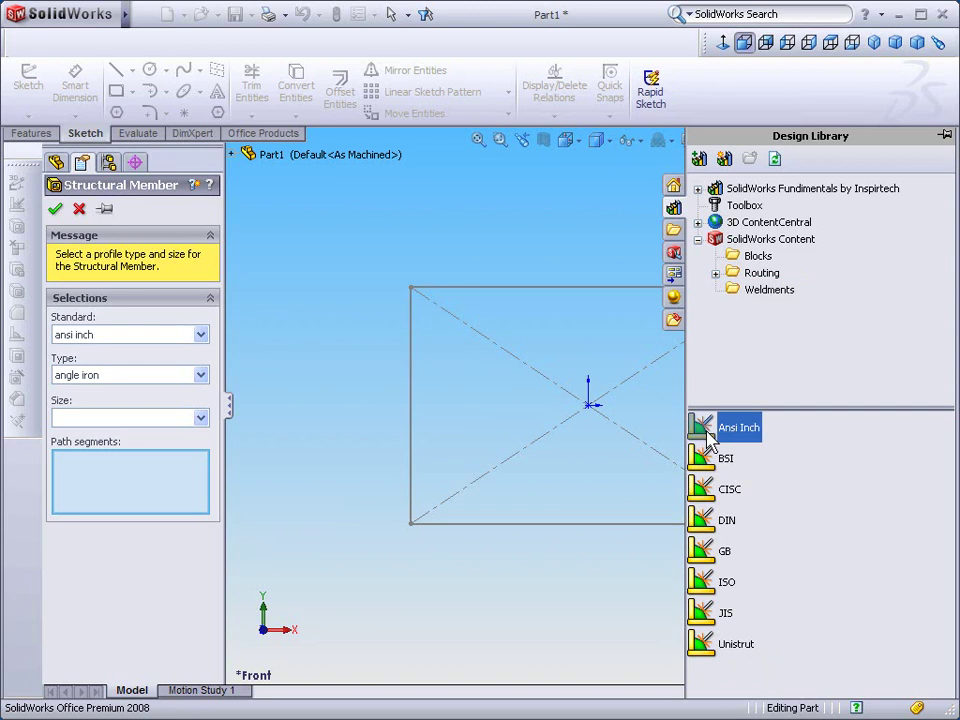
- Choose the desktop's Weldments demo folder as the download destination for the Ansi Inch ZIP
left_click(712, 437, "ctrl")
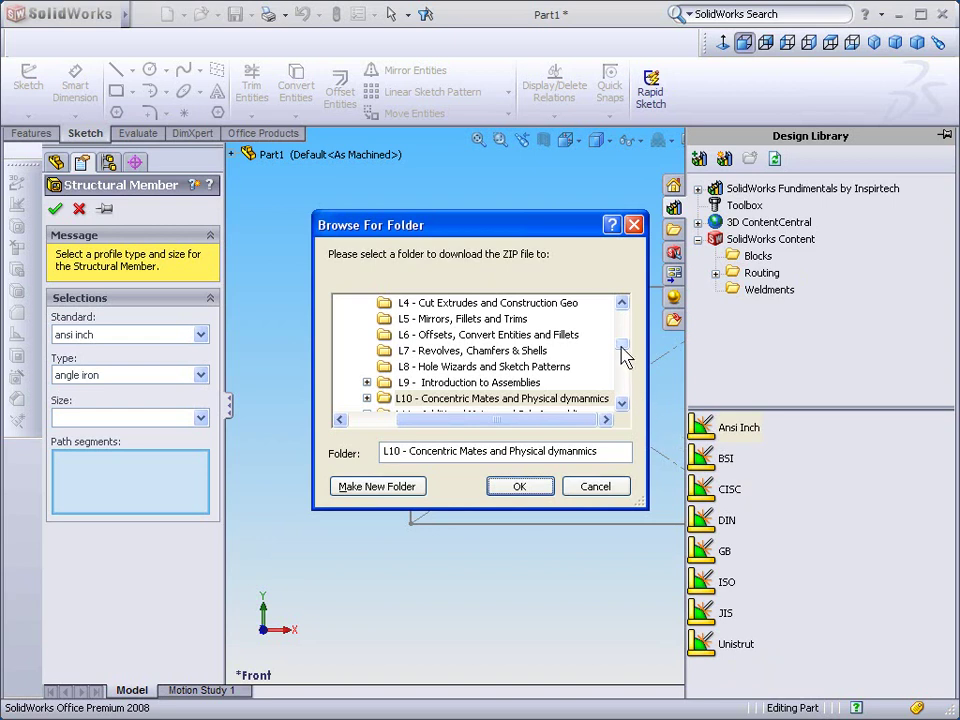
left_click_drag(625, 356, 626, 320)
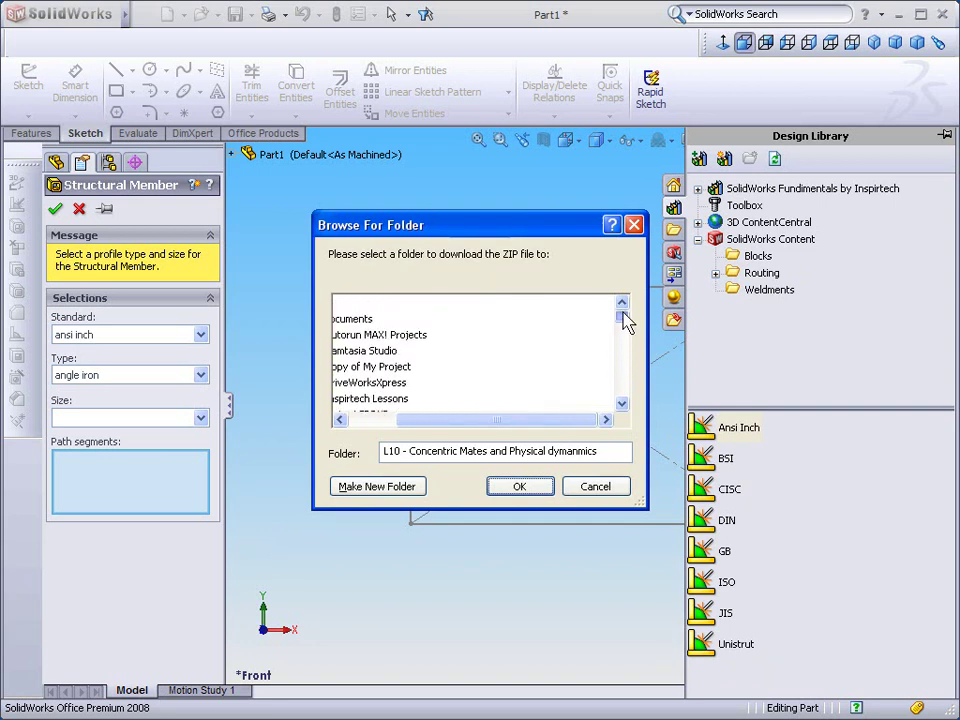
left_click_drag(546, 419, 498, 419)
left_click(343, 319)
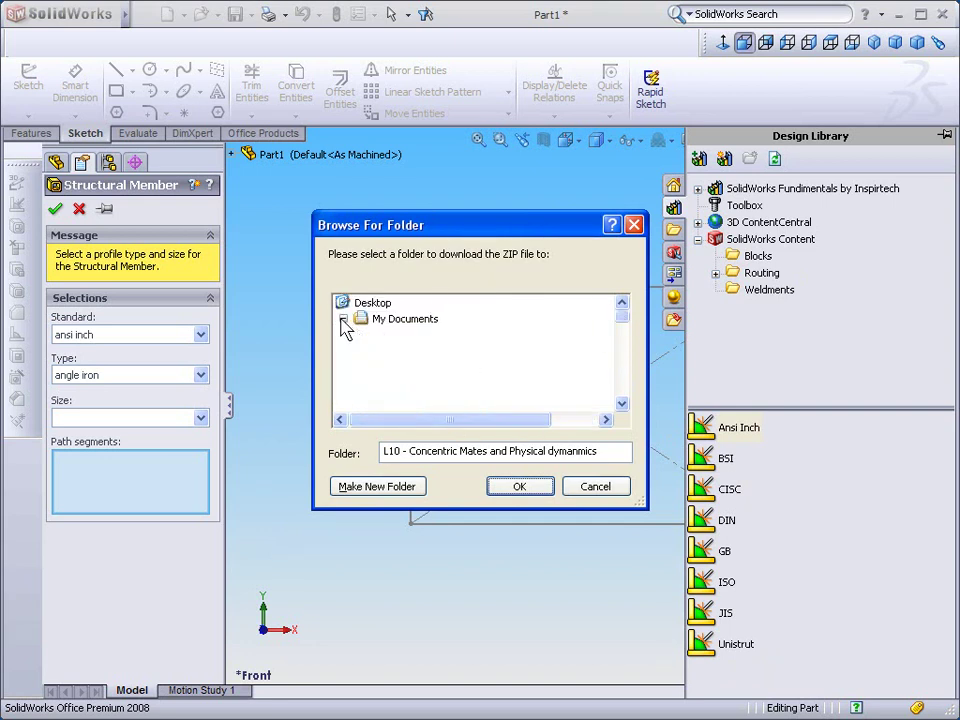
left_click(413, 416)
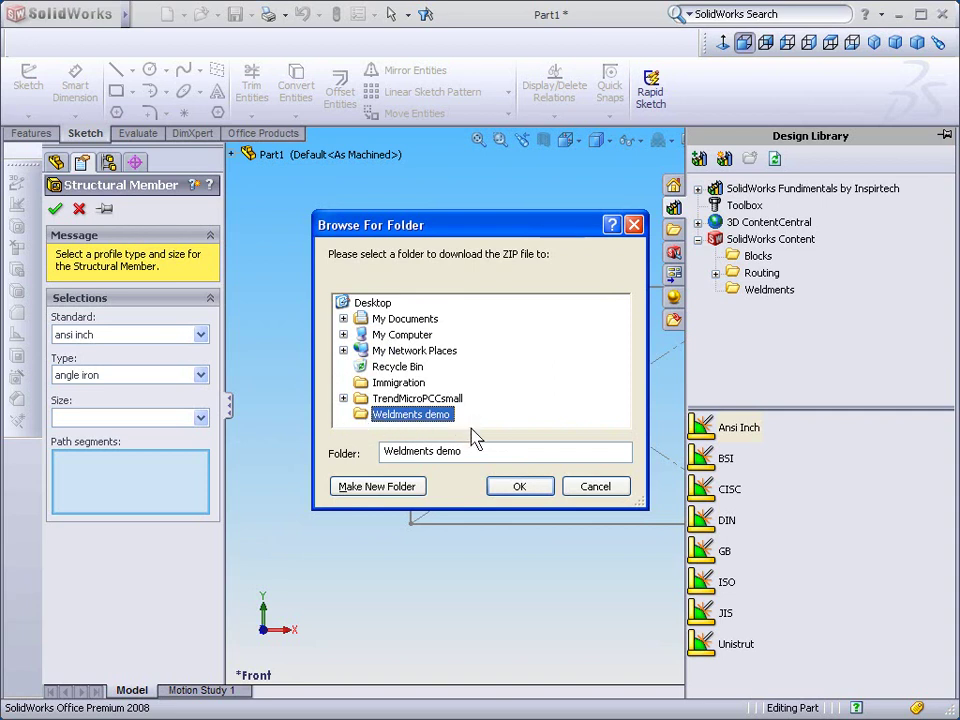
left_click(522, 486)
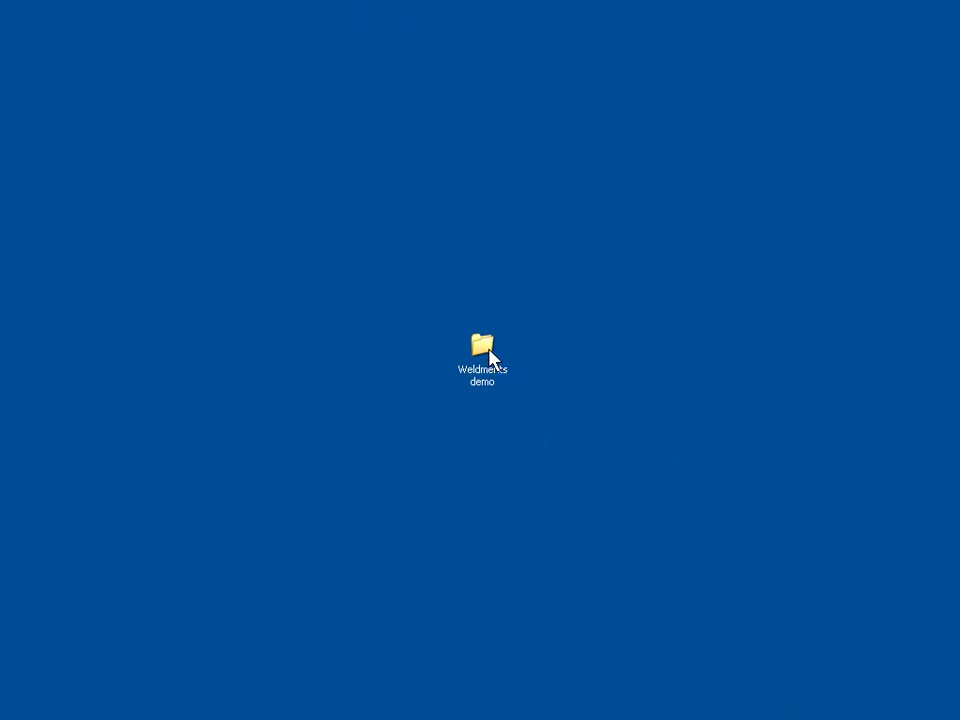
- Extract the zipped ANSI Inch folder into Weldments demo\ANSI Inch and show the extracted files
double_click(501, 353)
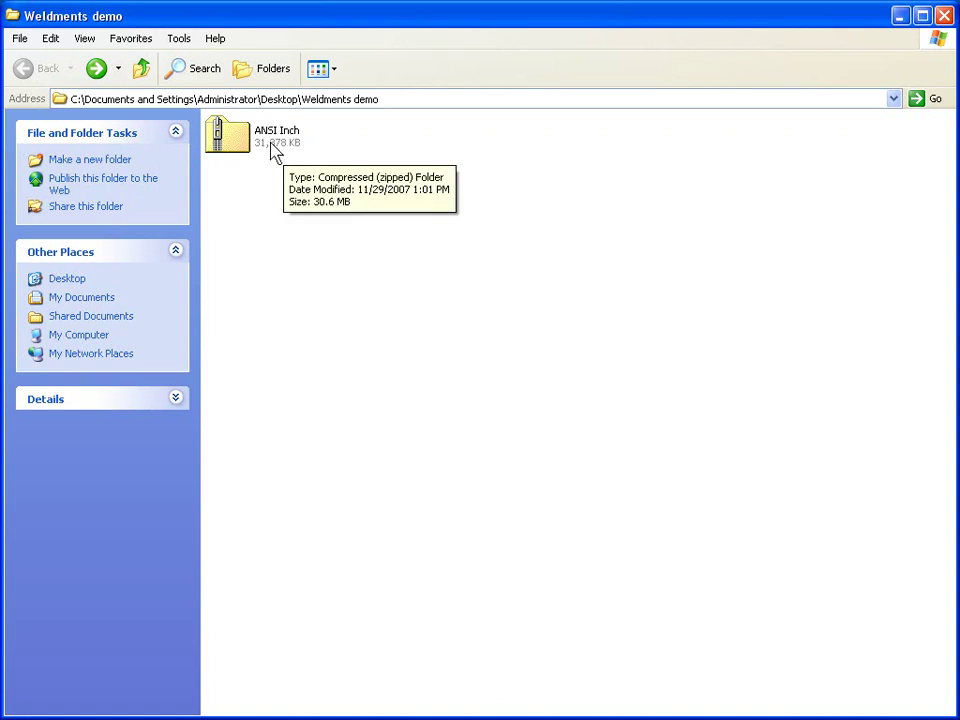
right_click(245, 143)
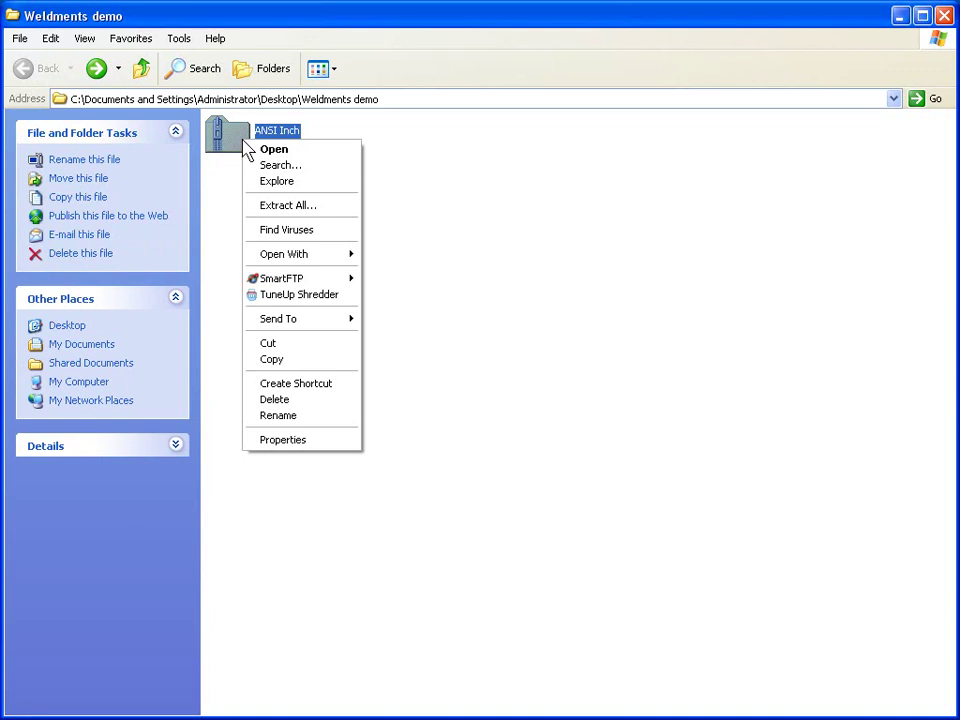
left_click(268, 206)
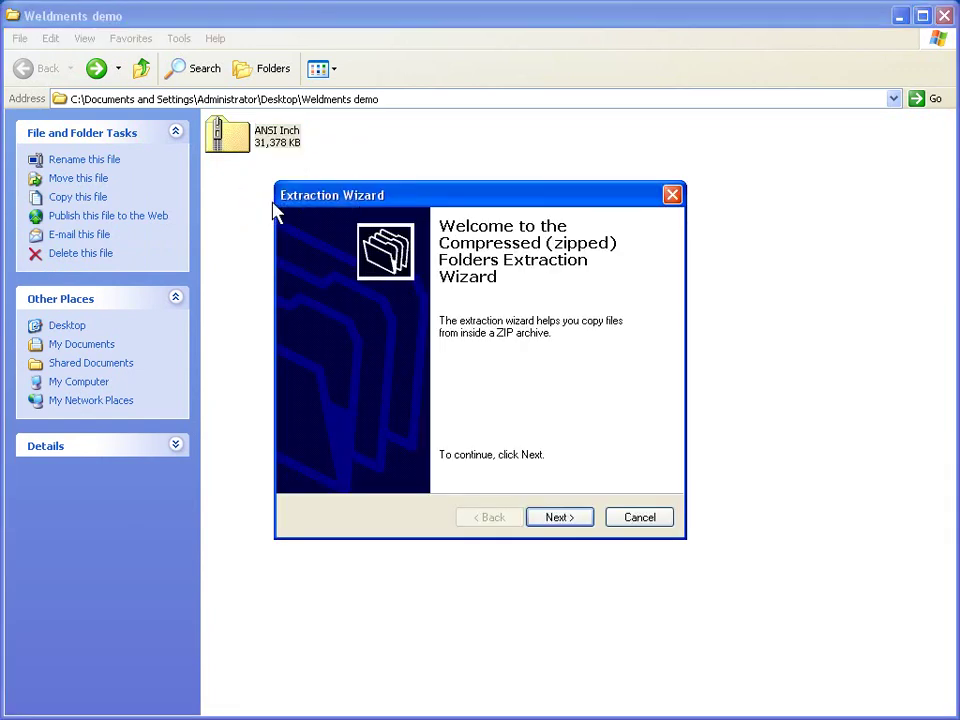
left_click(572, 518)
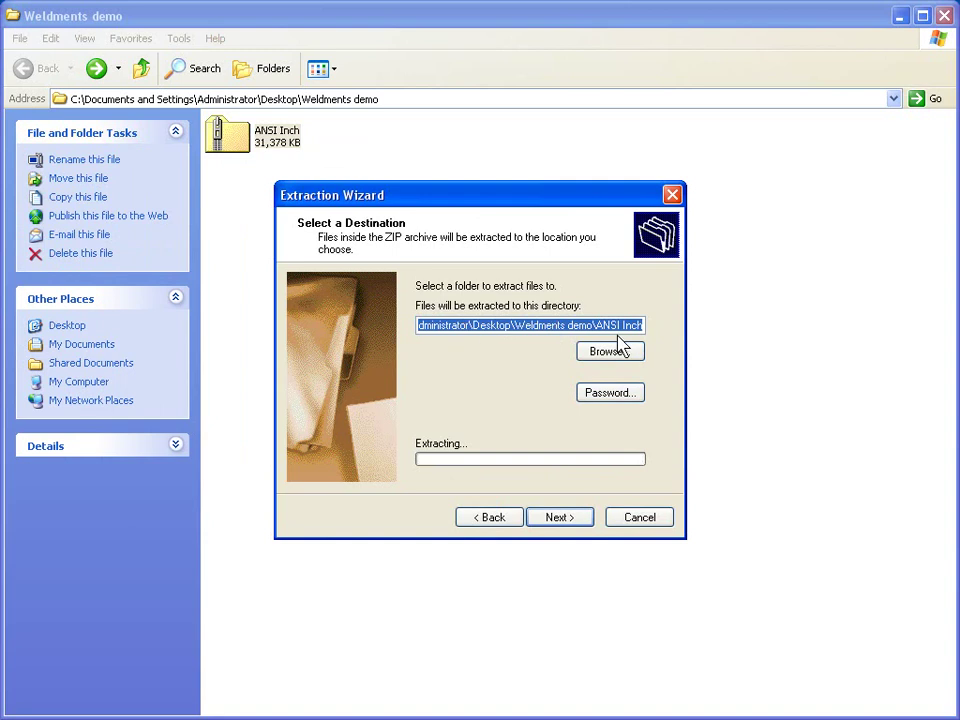
left_click(572, 518)
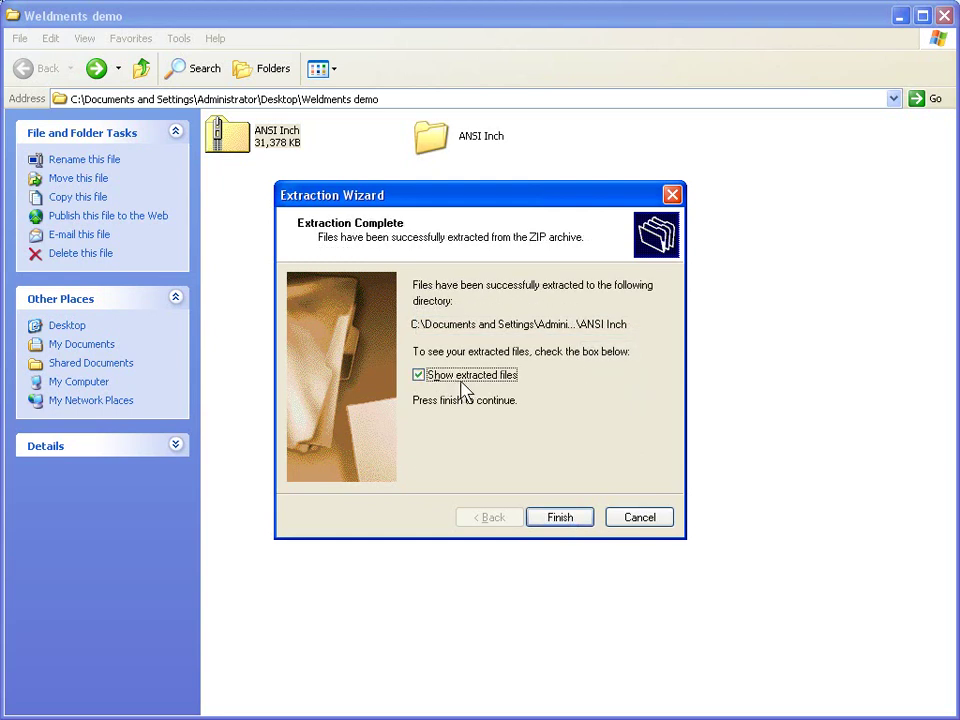
left_click(572, 519)
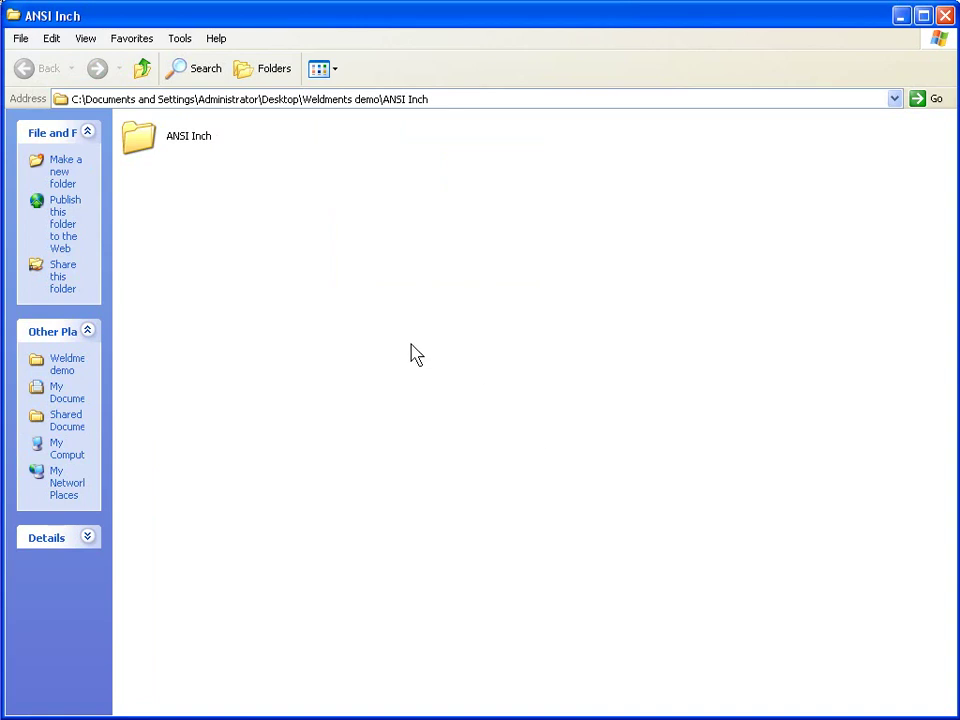
- Browse ANSI Inch > Al Channel (standard) to review its SLDLFP profile files, then go back
double_click(170, 148)
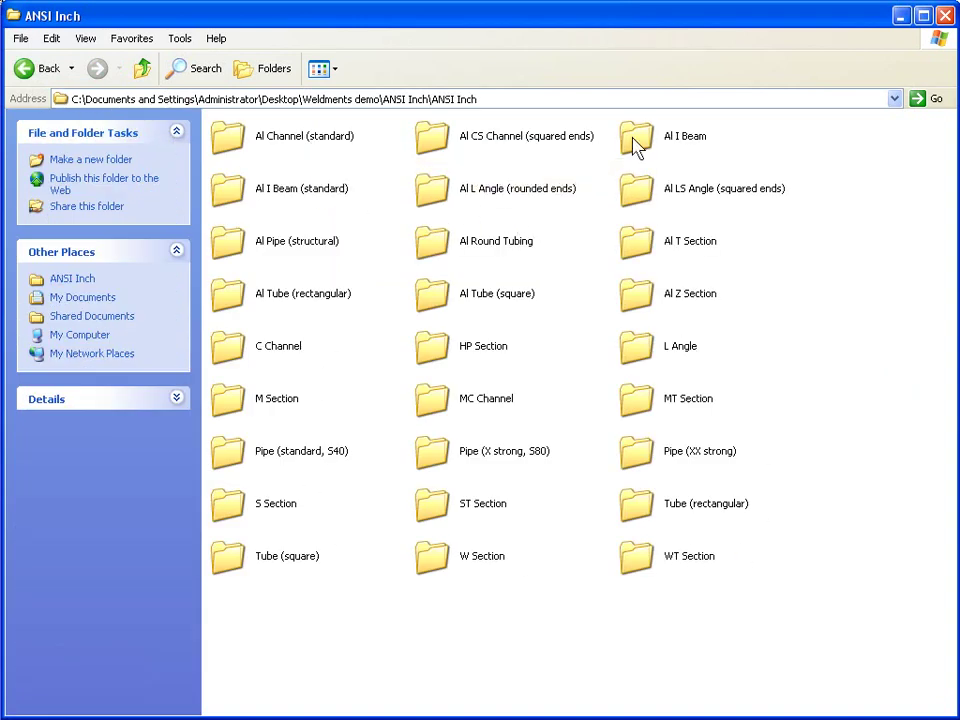
double_click(265, 144)
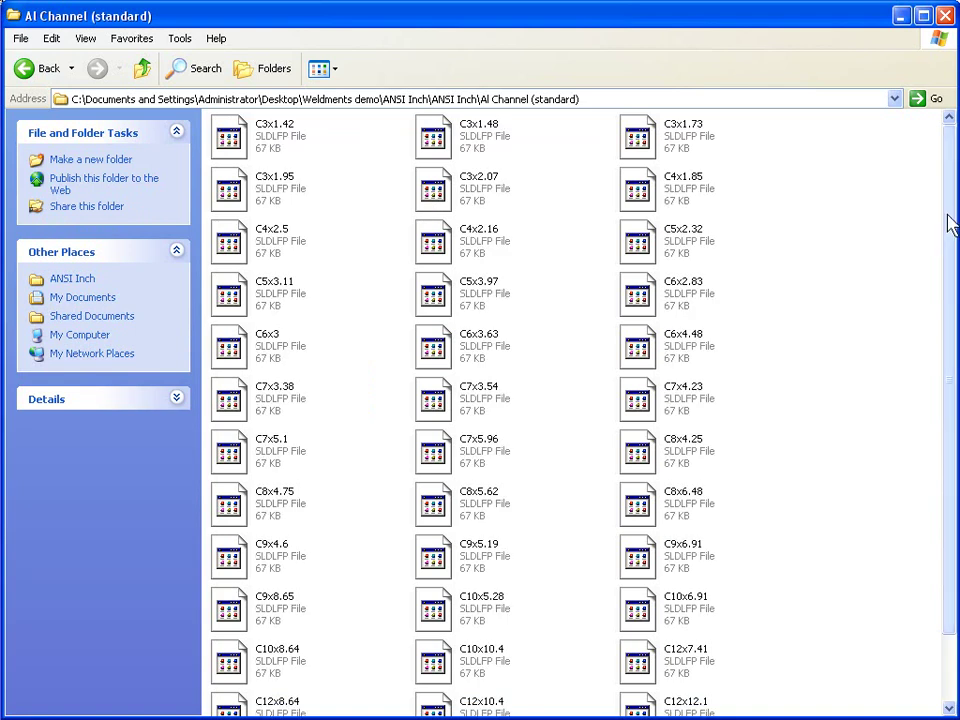
left_click_drag(948, 225, 905, 243)
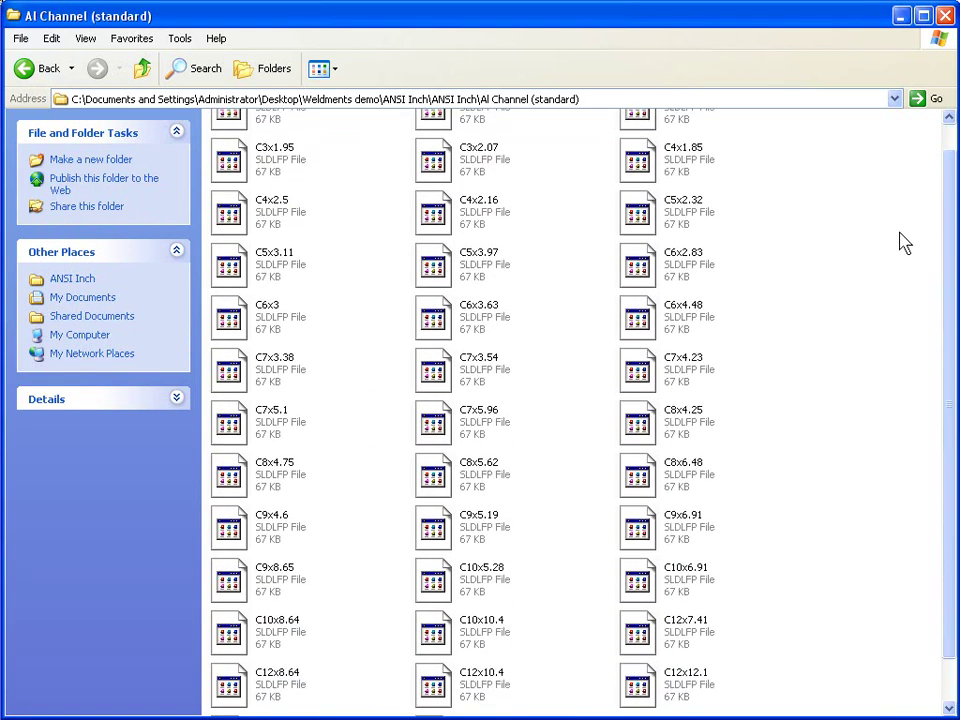
left_click(30, 70)
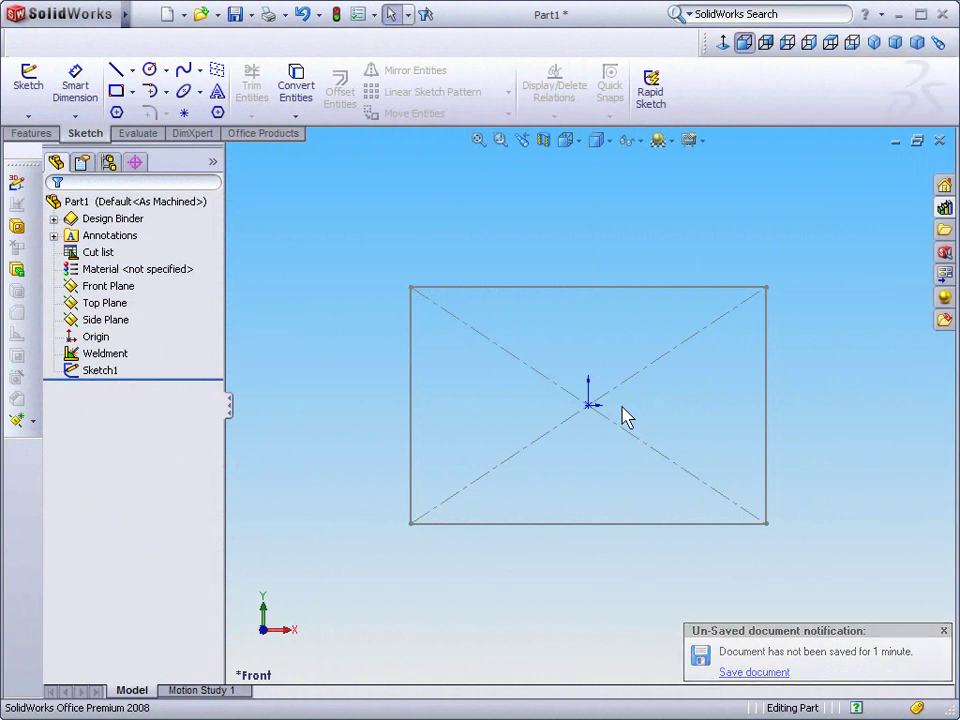
- Open System Options > File Locations and show the folders for Weldment Profiles
left_click(373, 15)
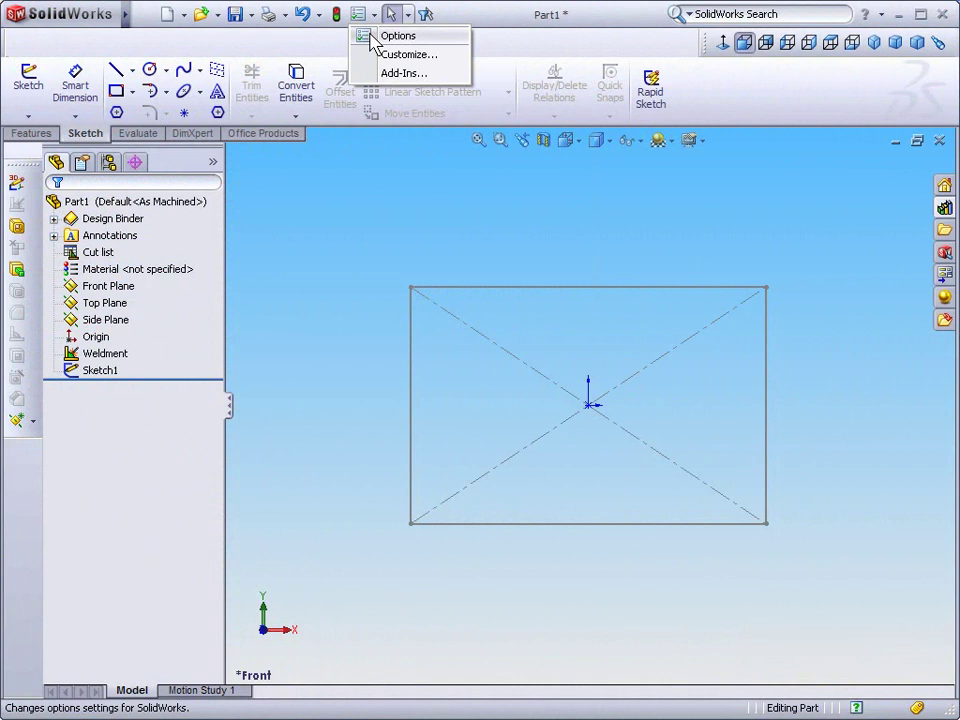
left_click(374, 37)
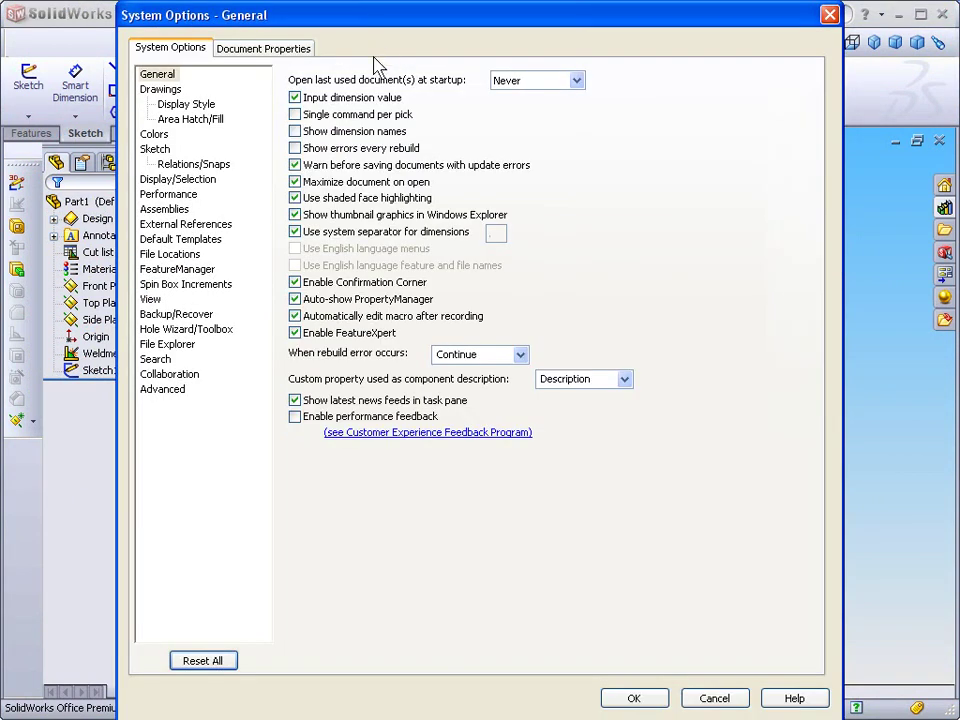
left_click(182, 258)
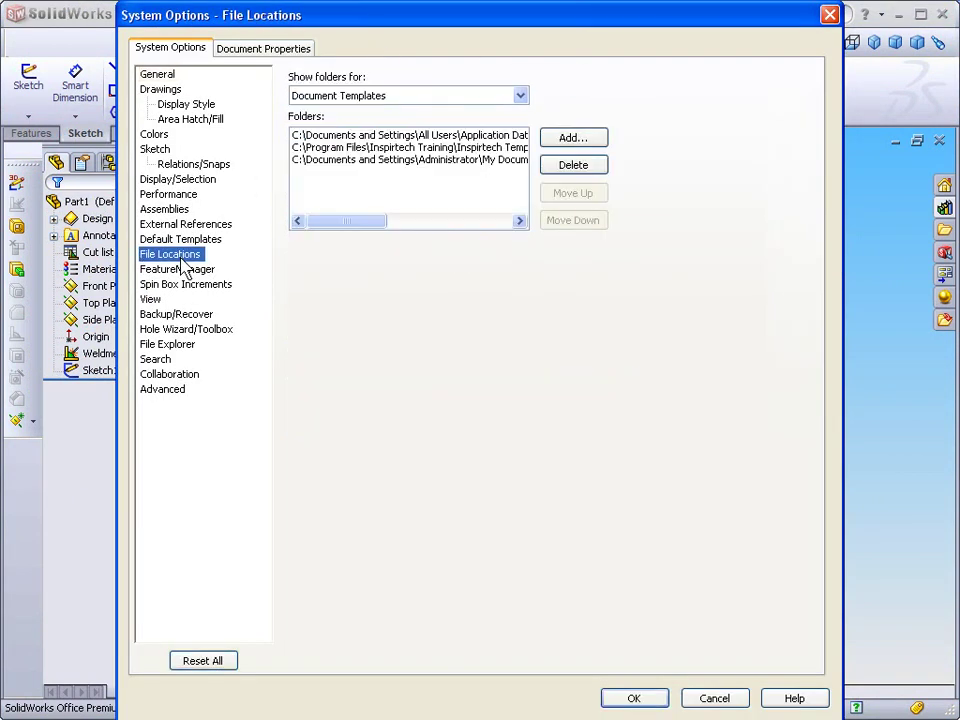
left_click(522, 97)
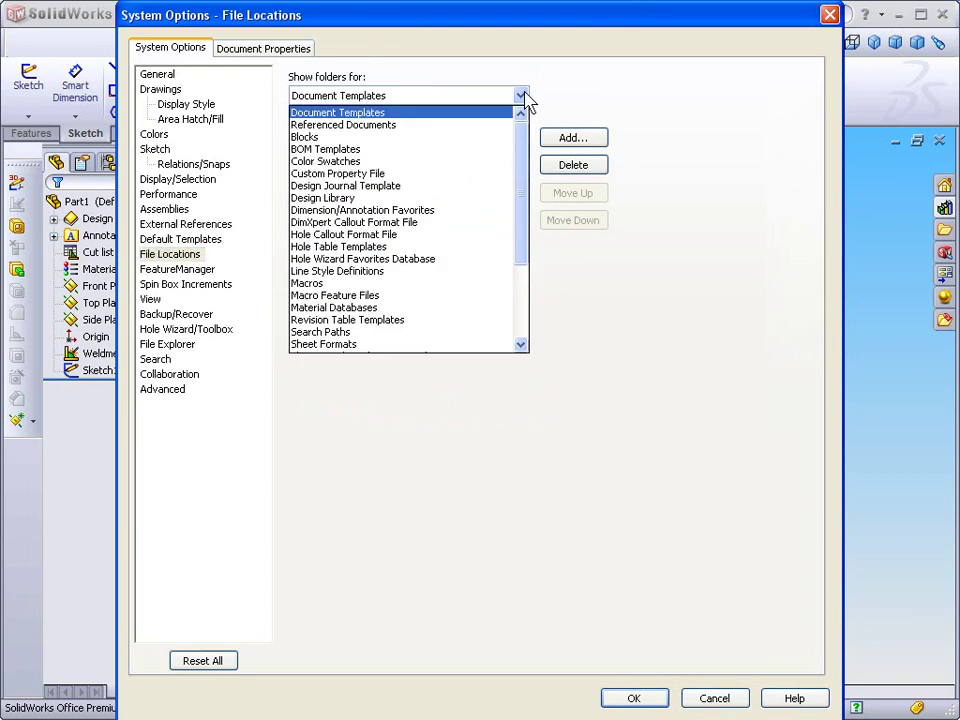
left_click_drag(520, 148, 521, 210)
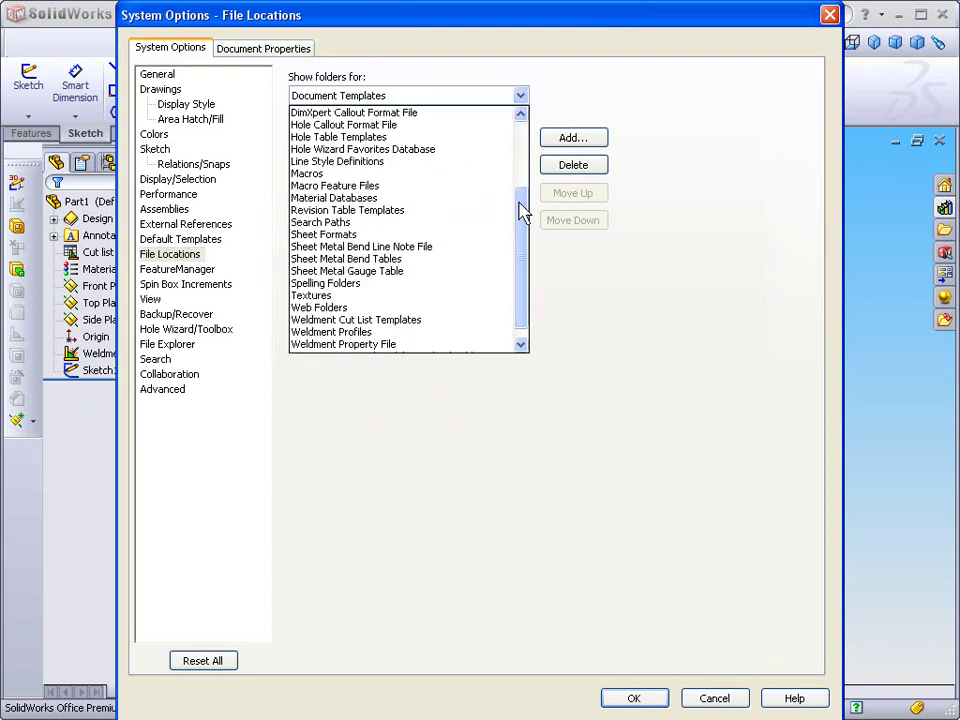
left_click(376, 334)
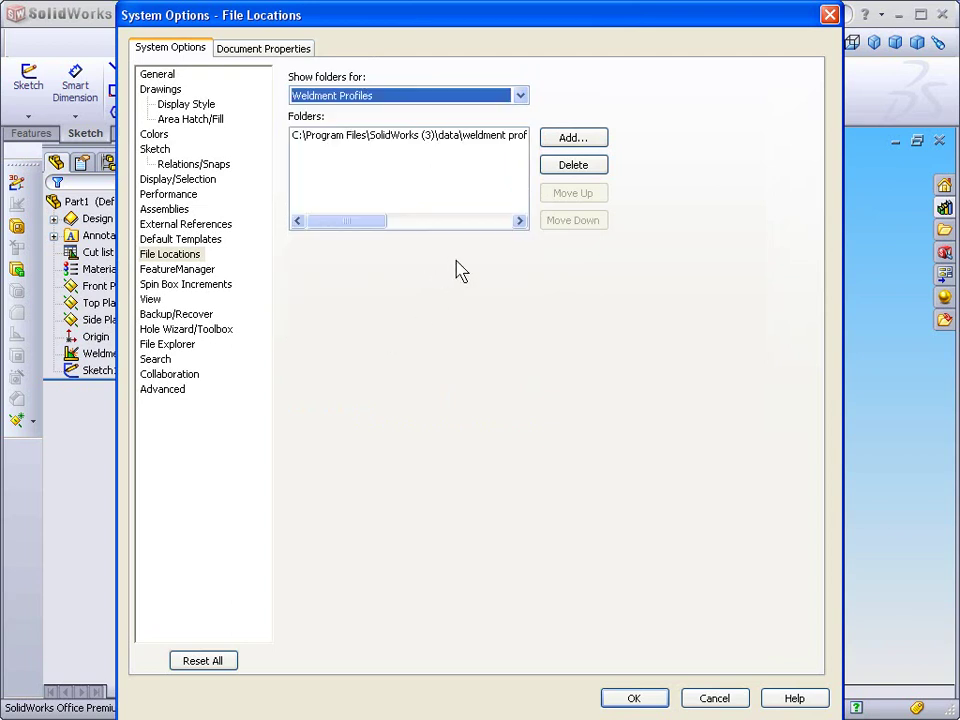
- Add Weldments demo\ANSI Inch as a Weldment Profiles folder and accept the search path change
left_click(568, 142)
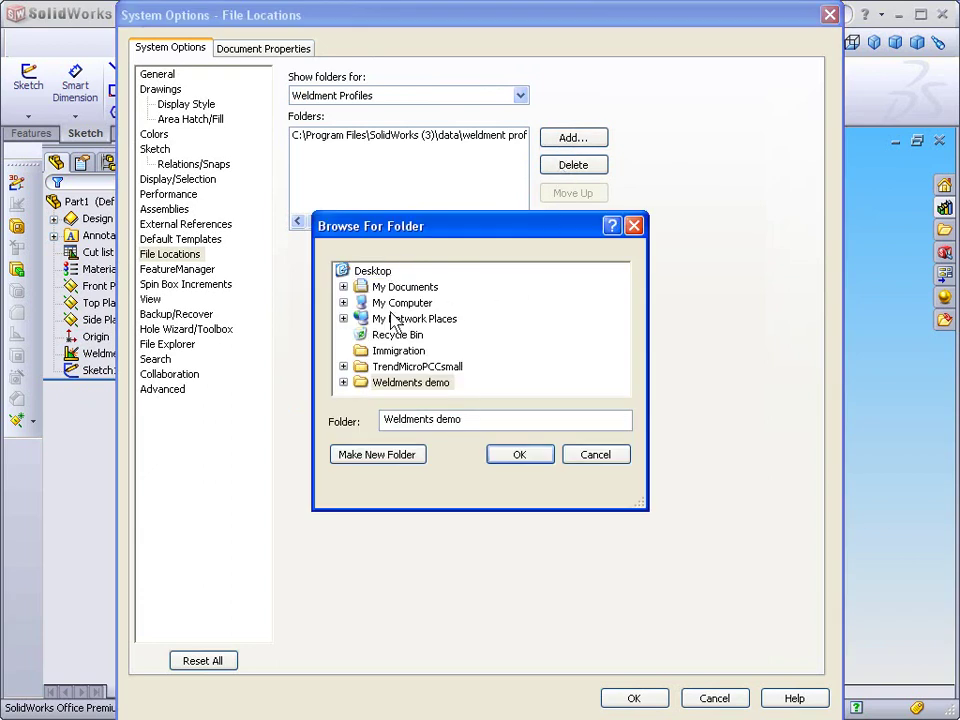
left_click(343, 382)
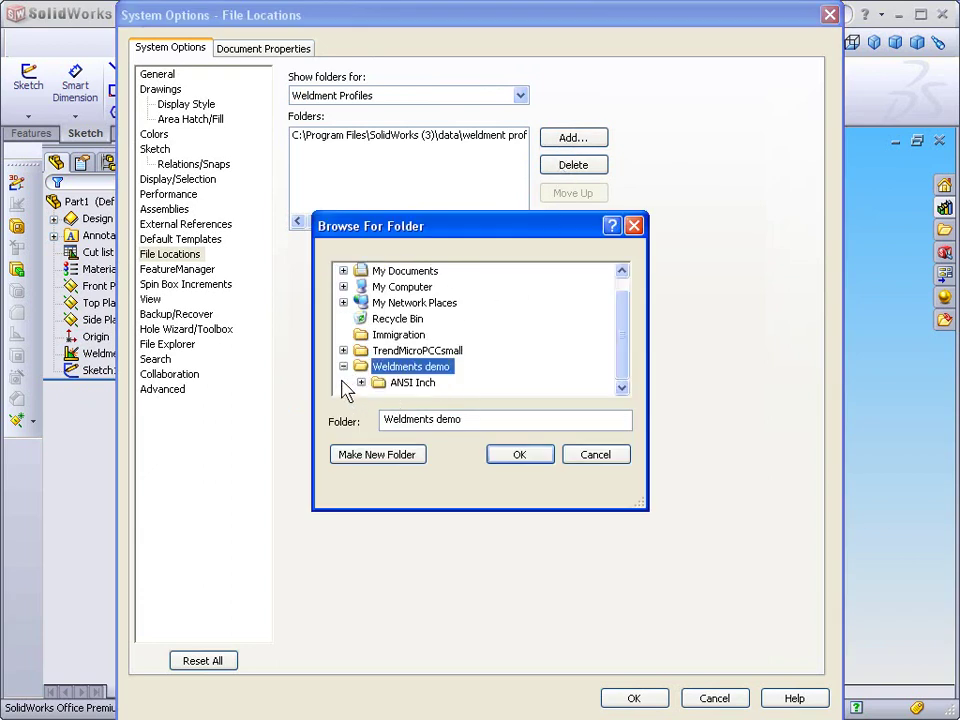
left_click(414, 386)
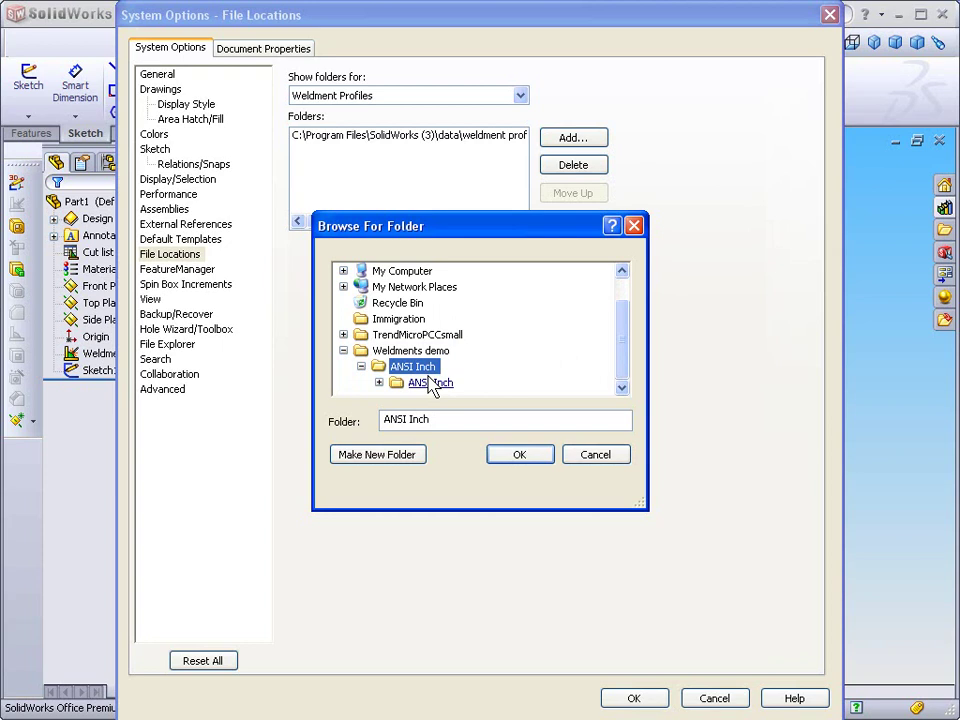
left_click(522, 455)
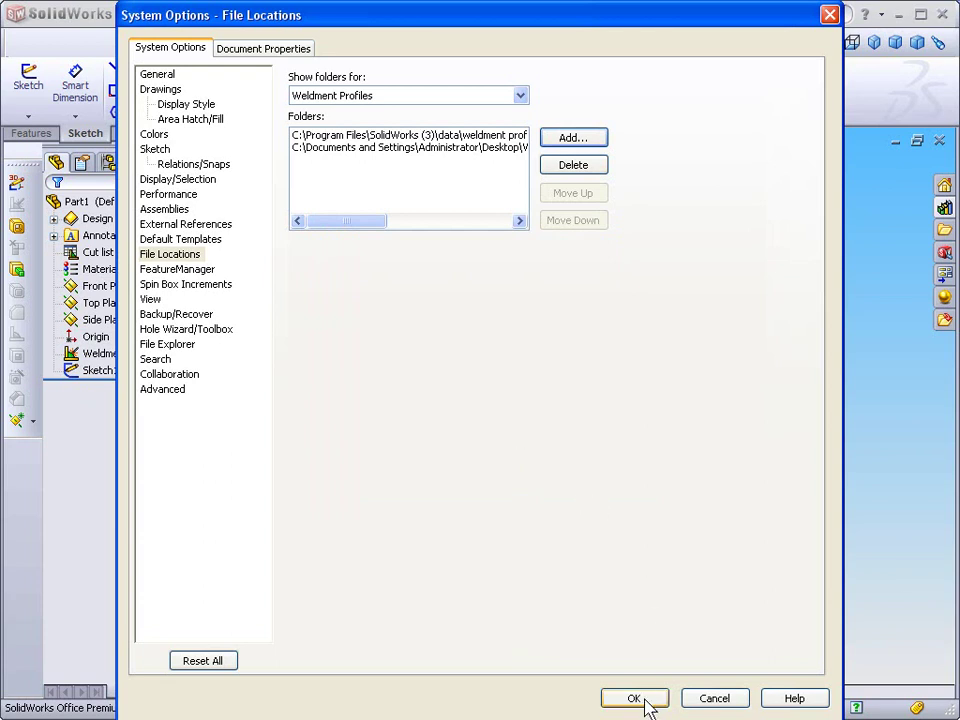
left_click(645, 703)
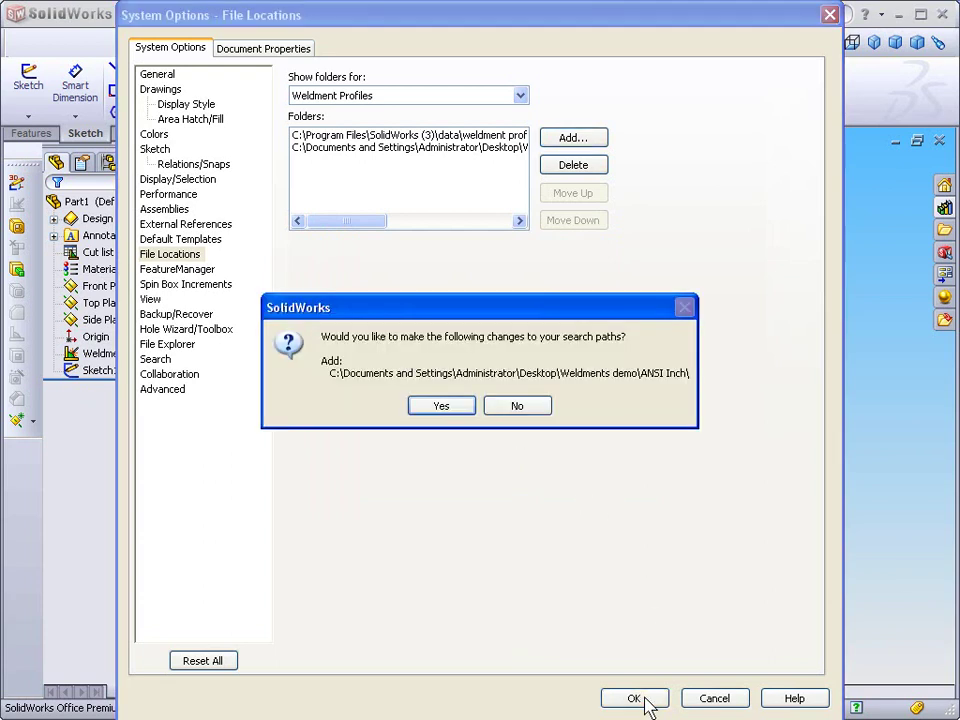
left_click(442, 406)
- Create a structural member with ansi inch Tube (square) TS10x10x0.1875 profile along Line2
left_click(90, 222)
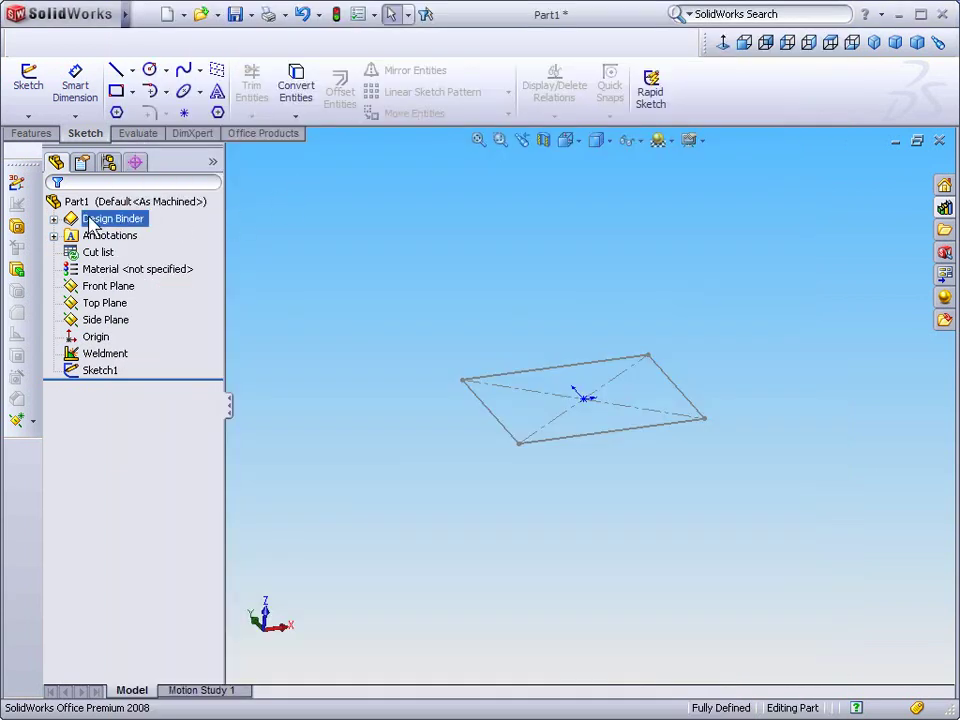
left_click(17, 228)
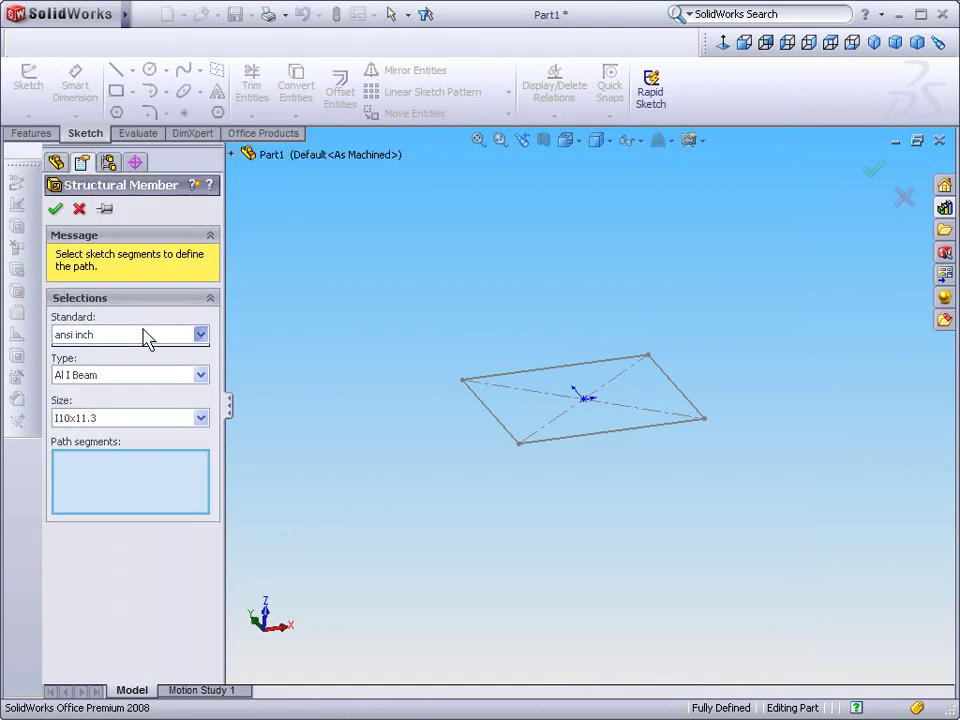
left_click(145, 335)
left_click(110, 352)
left_click(201, 375)
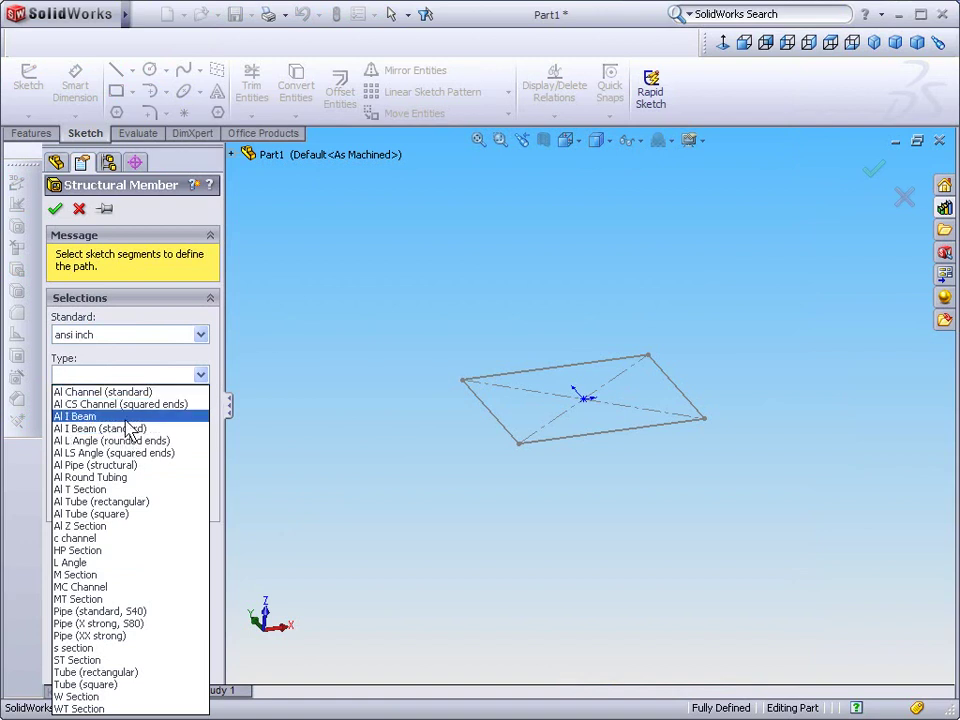
left_click(104, 688)
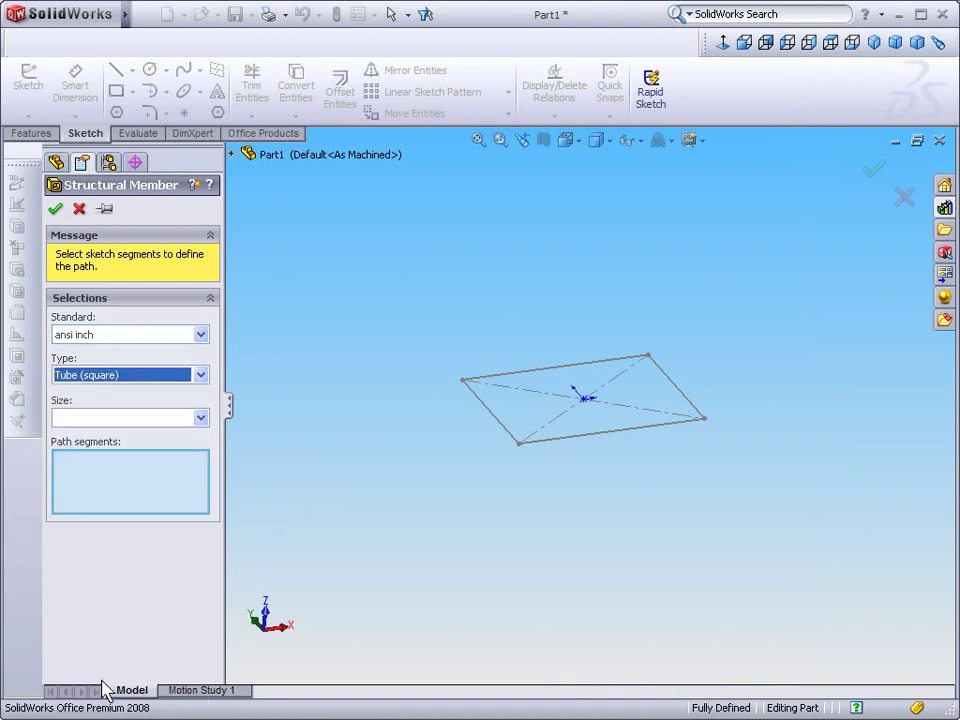
left_click(103, 419)
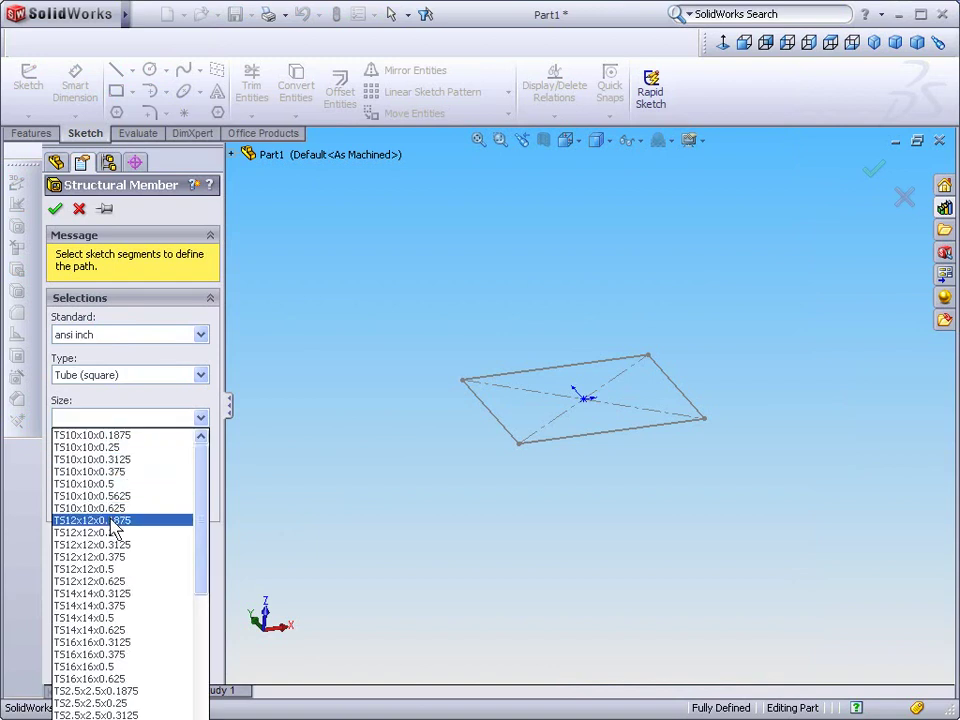
left_click(119, 620)
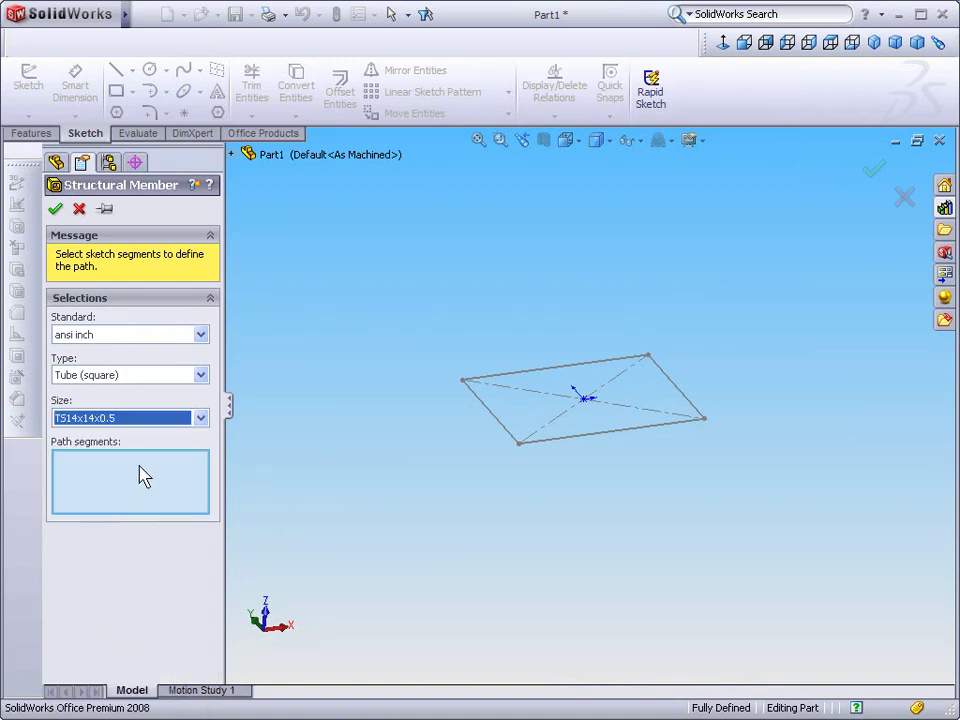
left_click(498, 421)
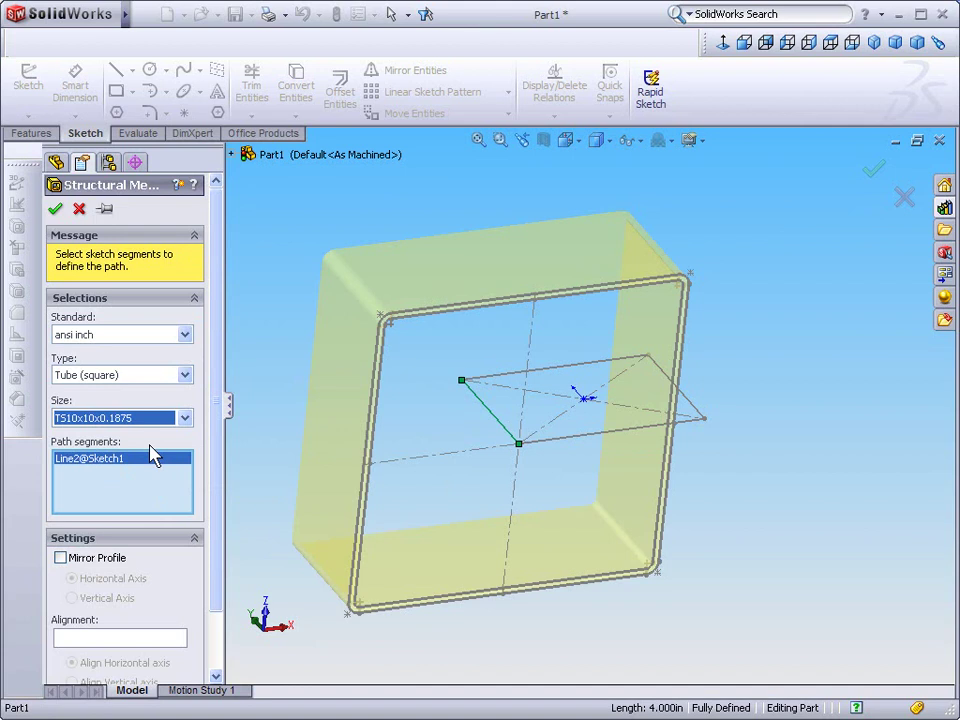